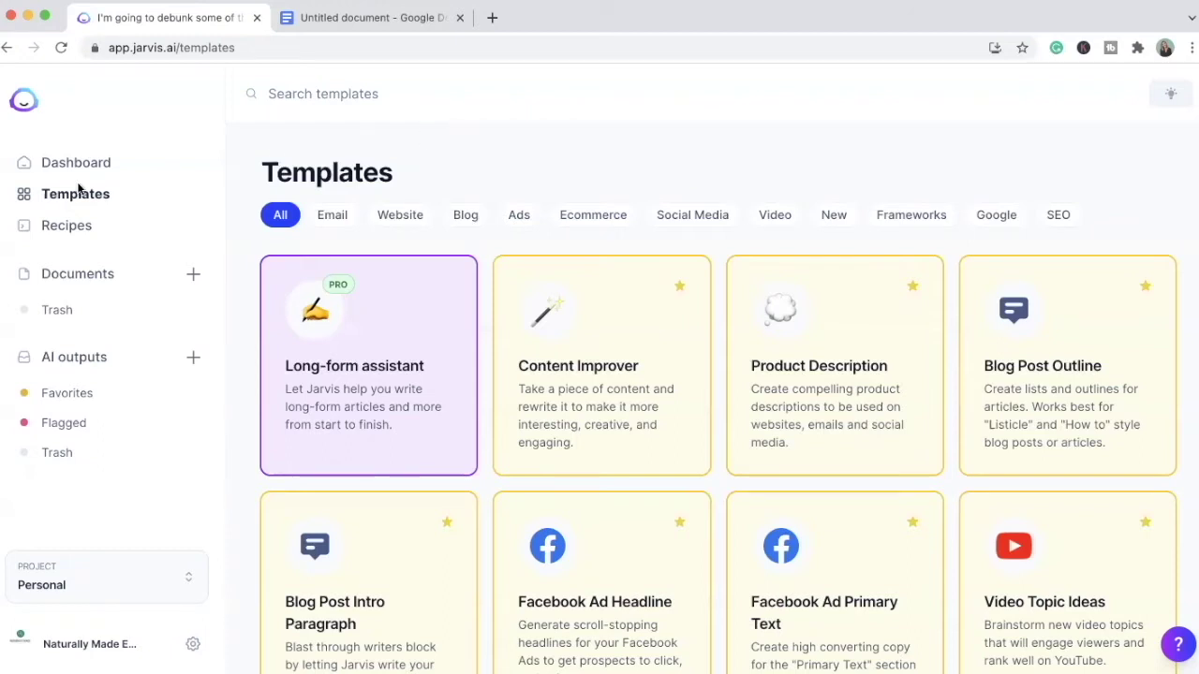
pyautogui.scroll(-2, 488, 328)
pyautogui.scroll(-6, 488, 328)
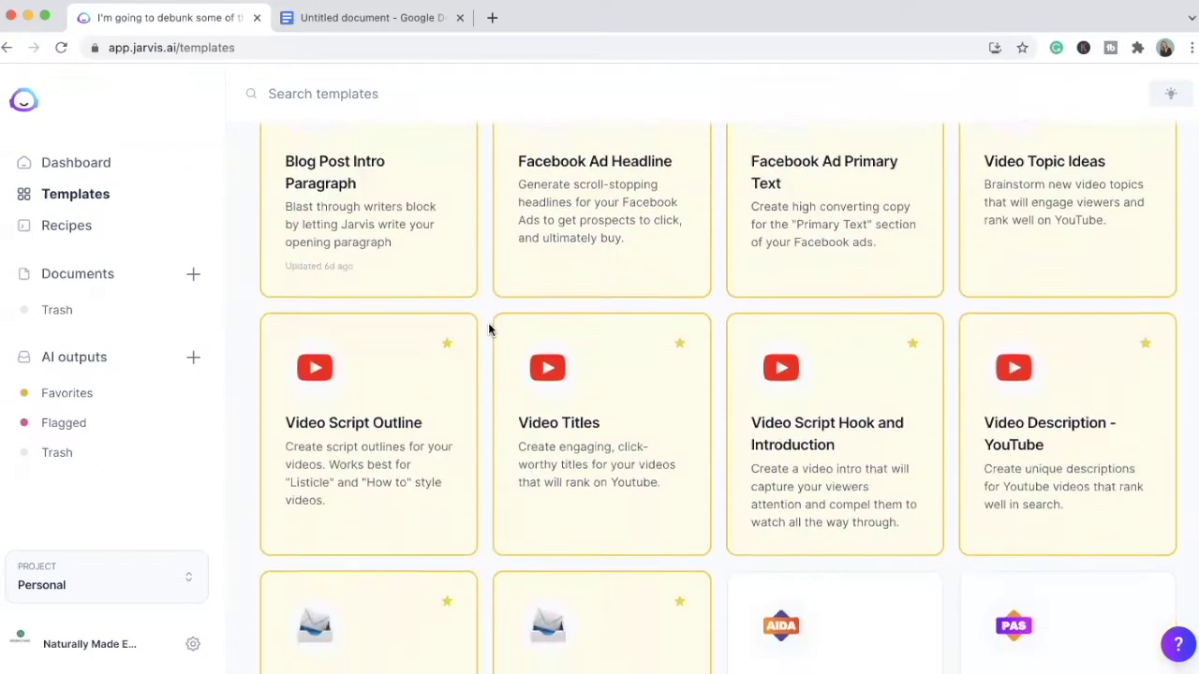
pyautogui.scroll(-2, 488, 329)
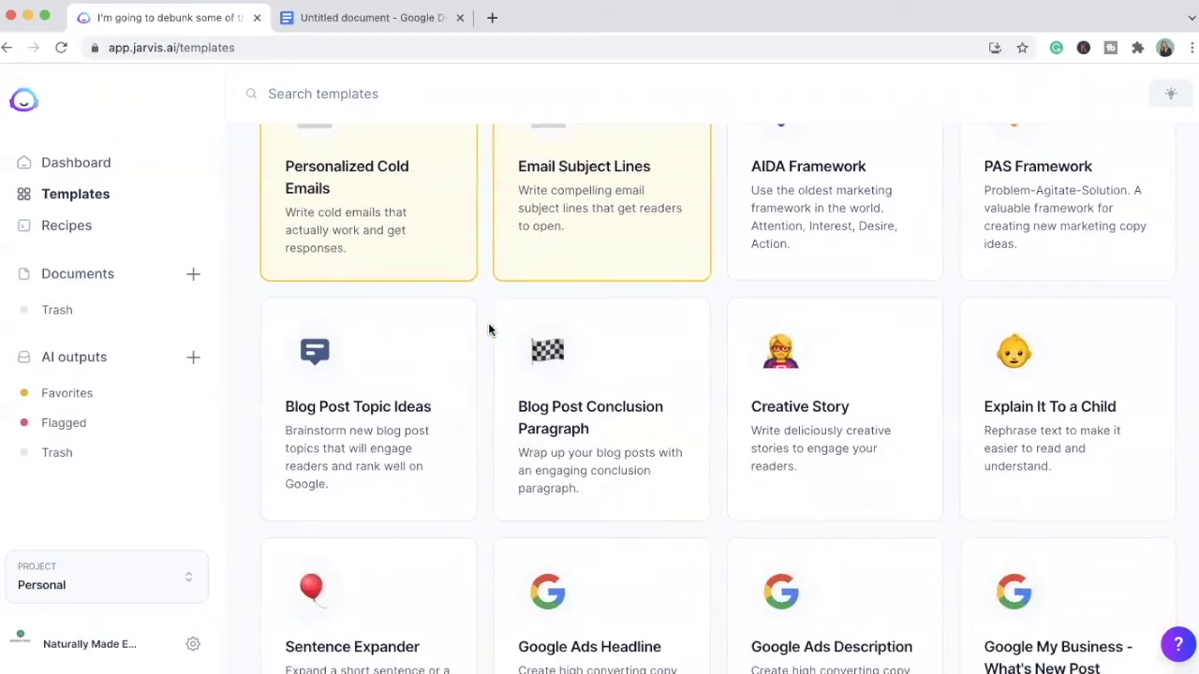
pyautogui.scroll(8, 488, 330)
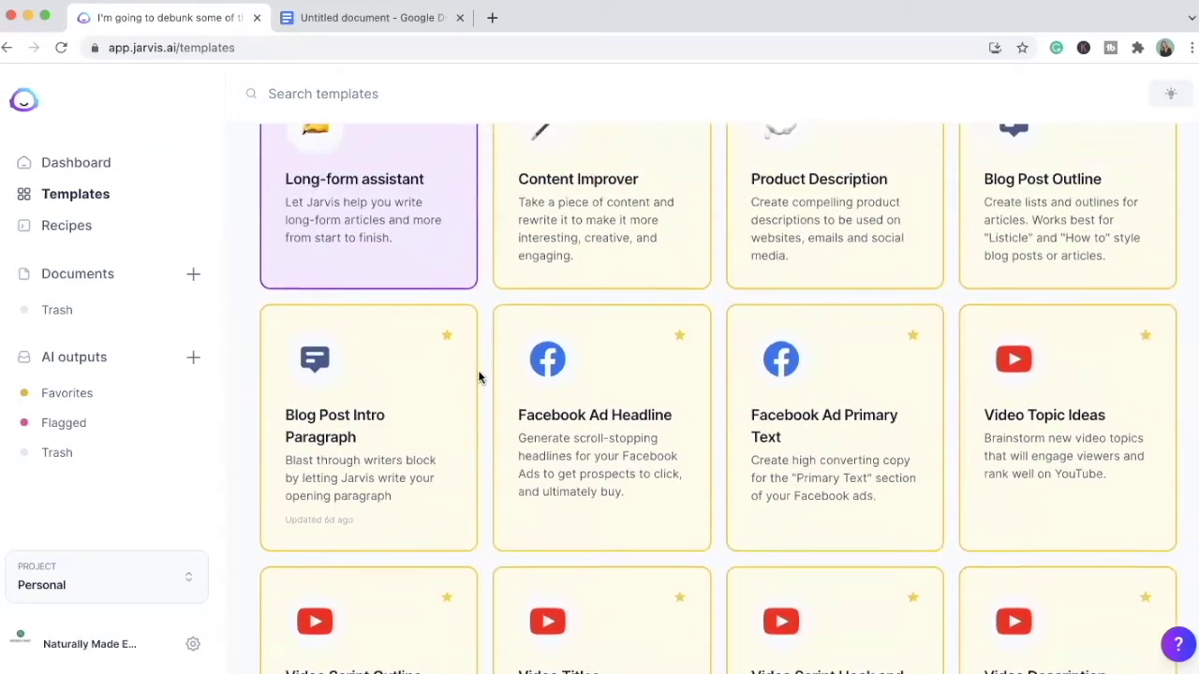
pyautogui.scroll(2, 478, 374)
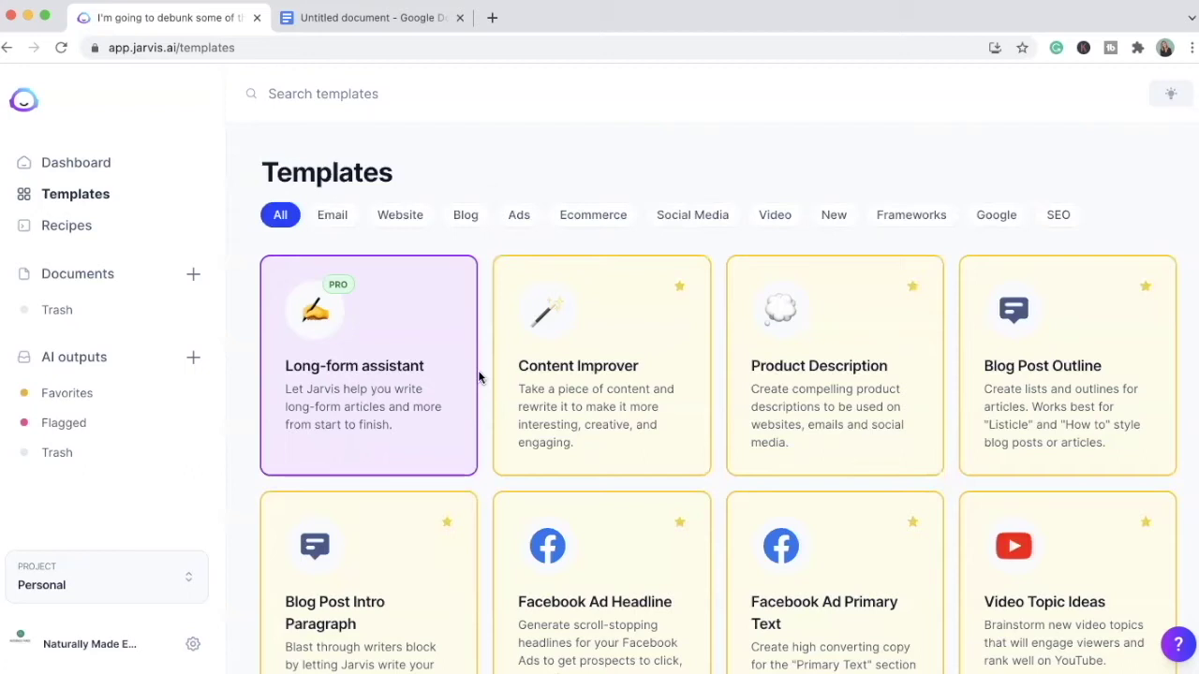
# Step: Scroll down the template gallery and open the Personalized Cold Emails template
pyautogui.scroll(-5, 478, 376)
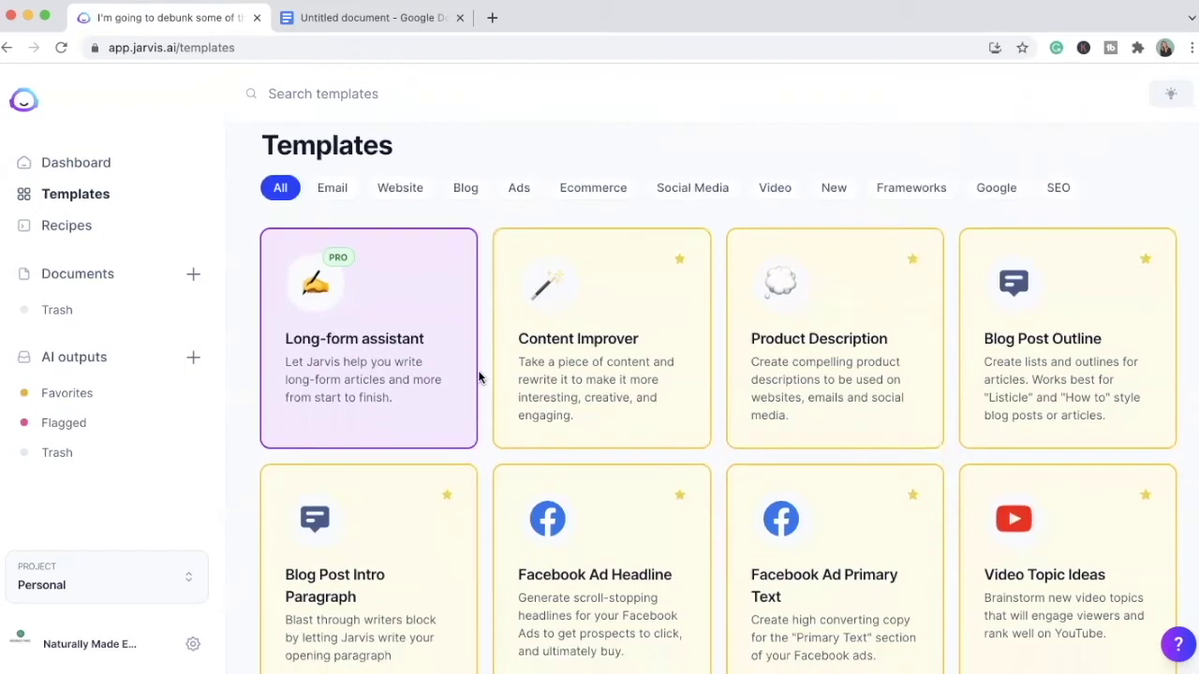
pyautogui.scroll(-6, 477, 376)
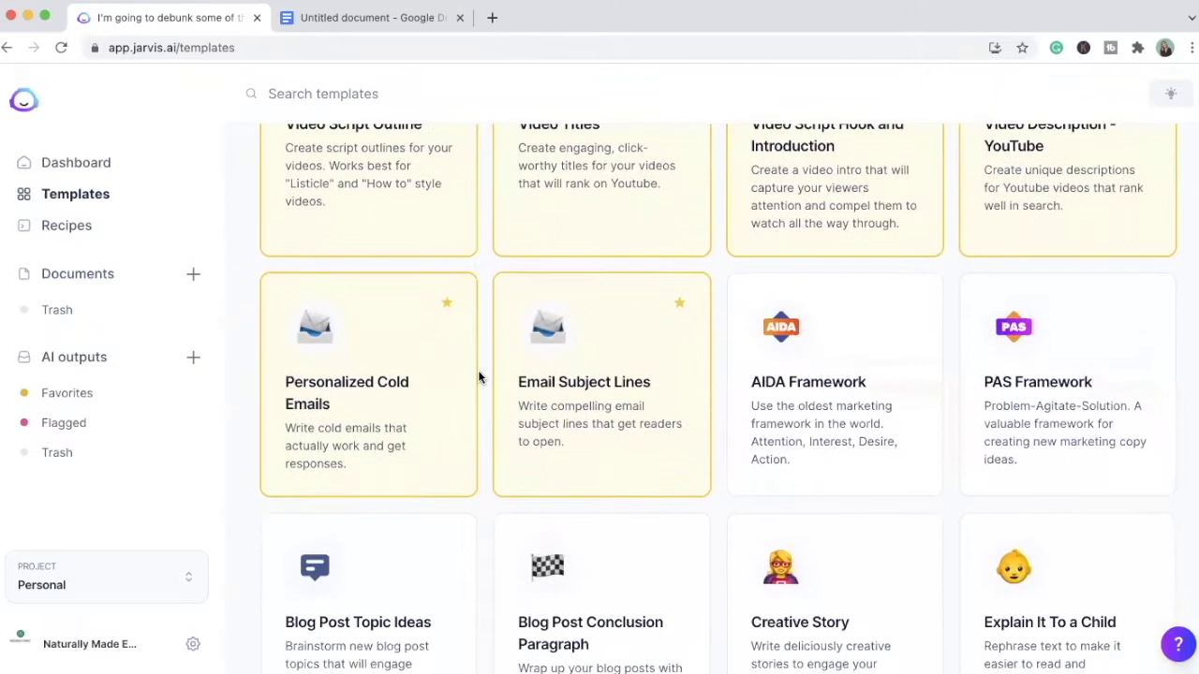
pyautogui.scroll(-2, 478, 377)
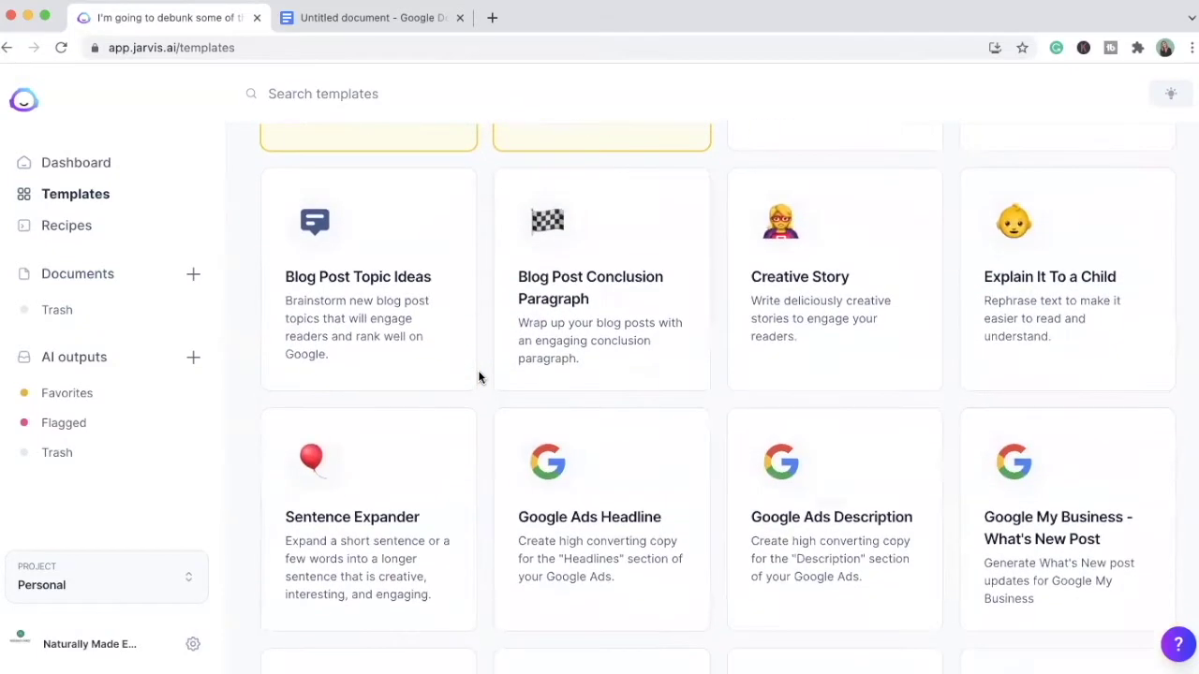
pyautogui.scroll(-3, 478, 377)
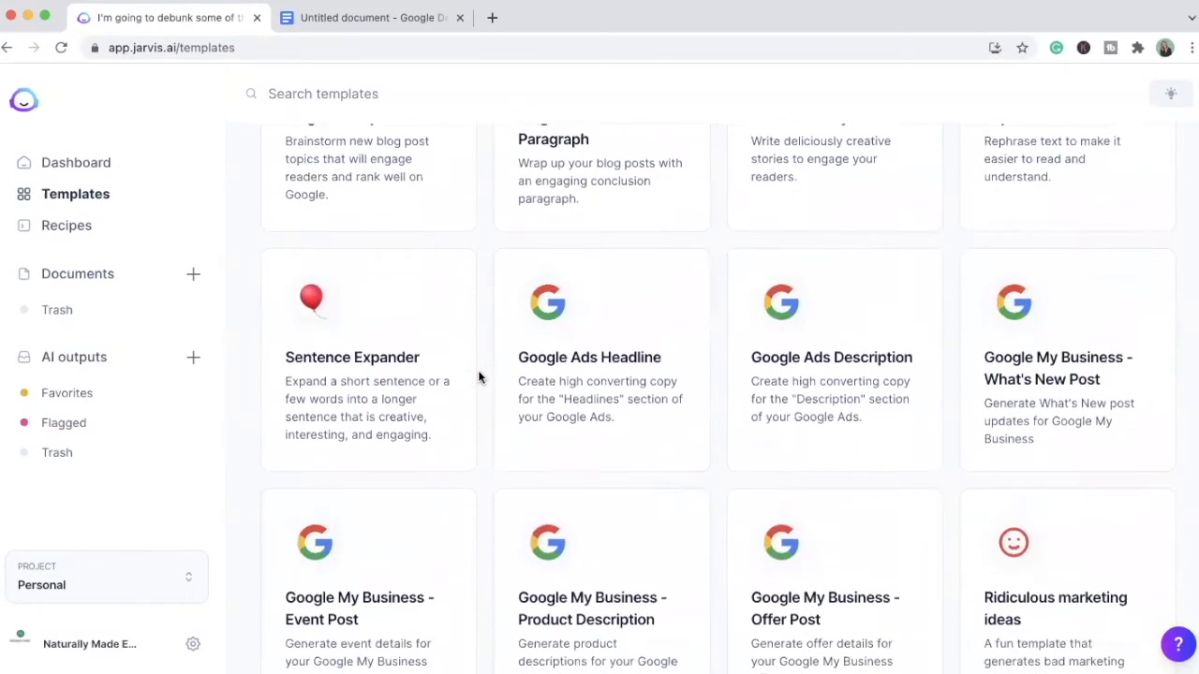
pyautogui.scroll(-3, 478, 376)
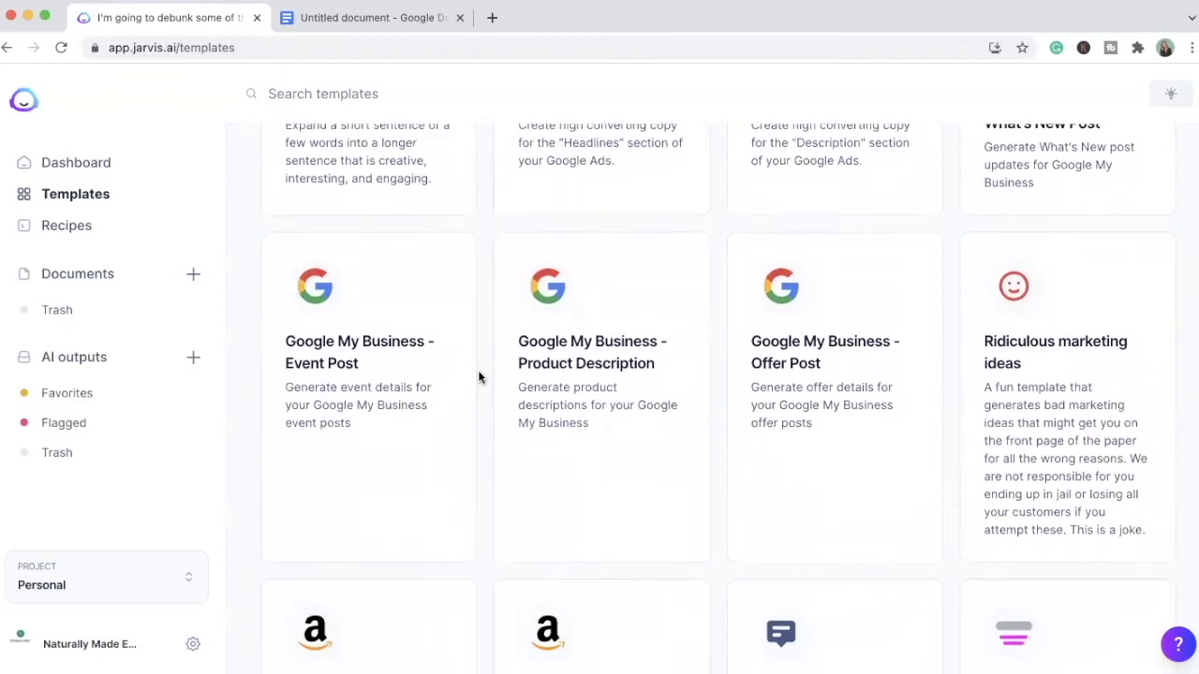
pyautogui.scroll(-2, 479, 377)
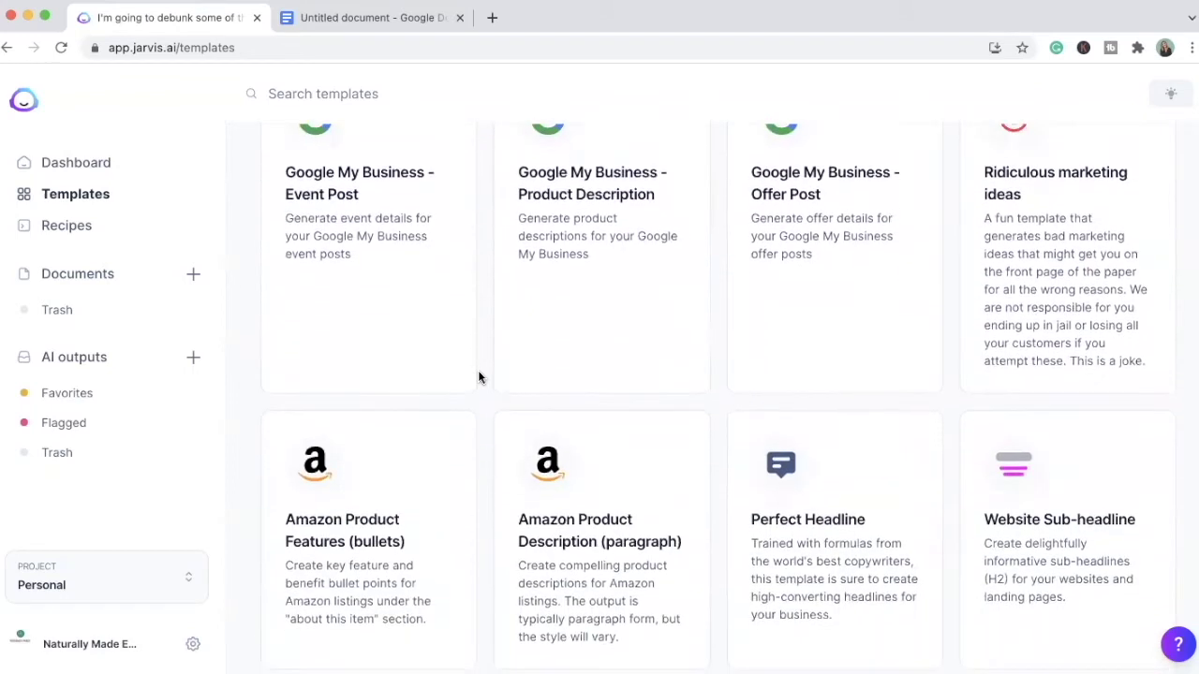
pyautogui.scroll(-2, 477, 377)
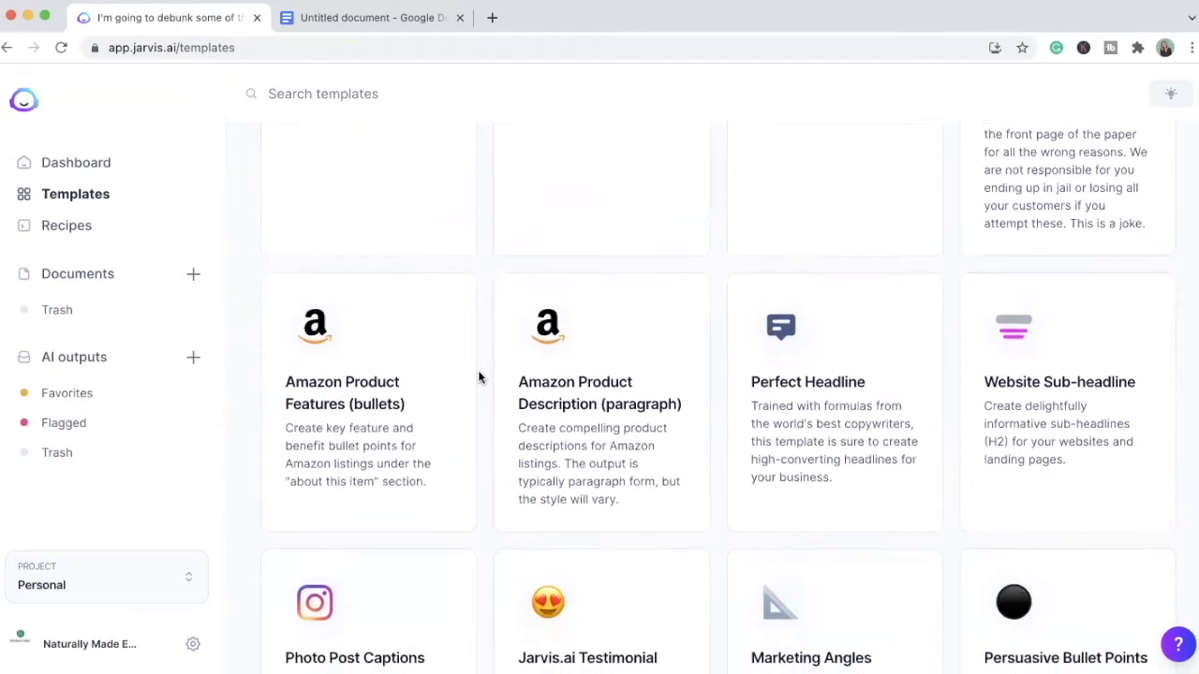
pyautogui.scroll(-3, 477, 377)
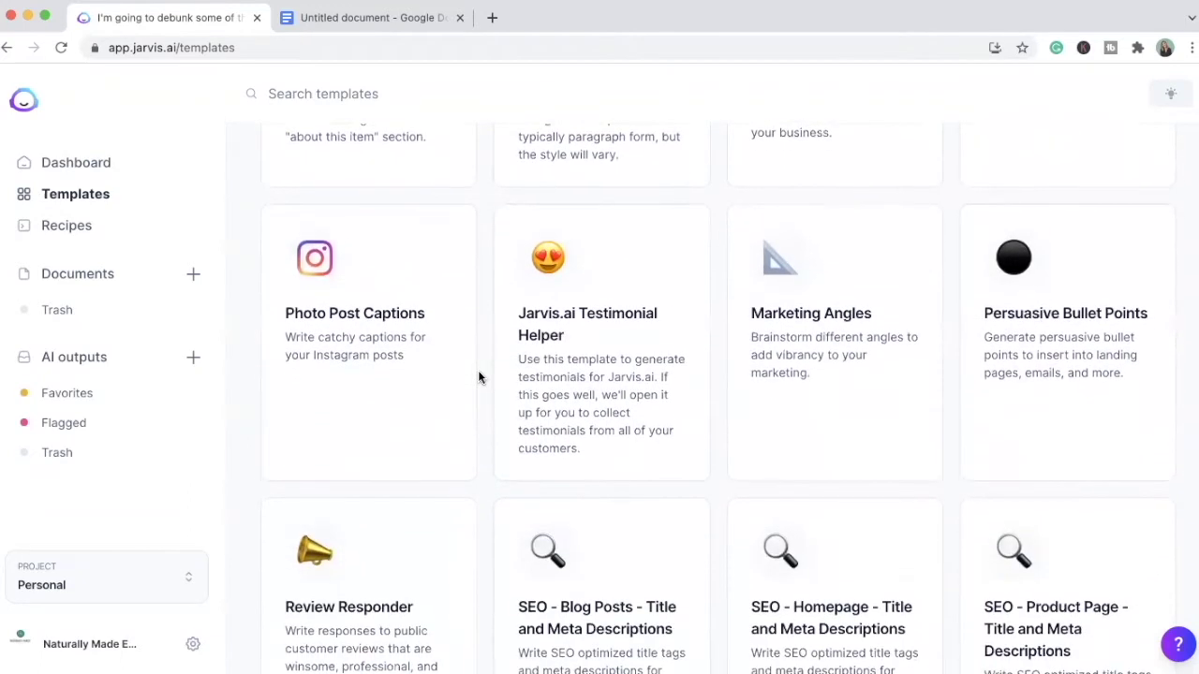
pyautogui.scroll(-10, 477, 377)
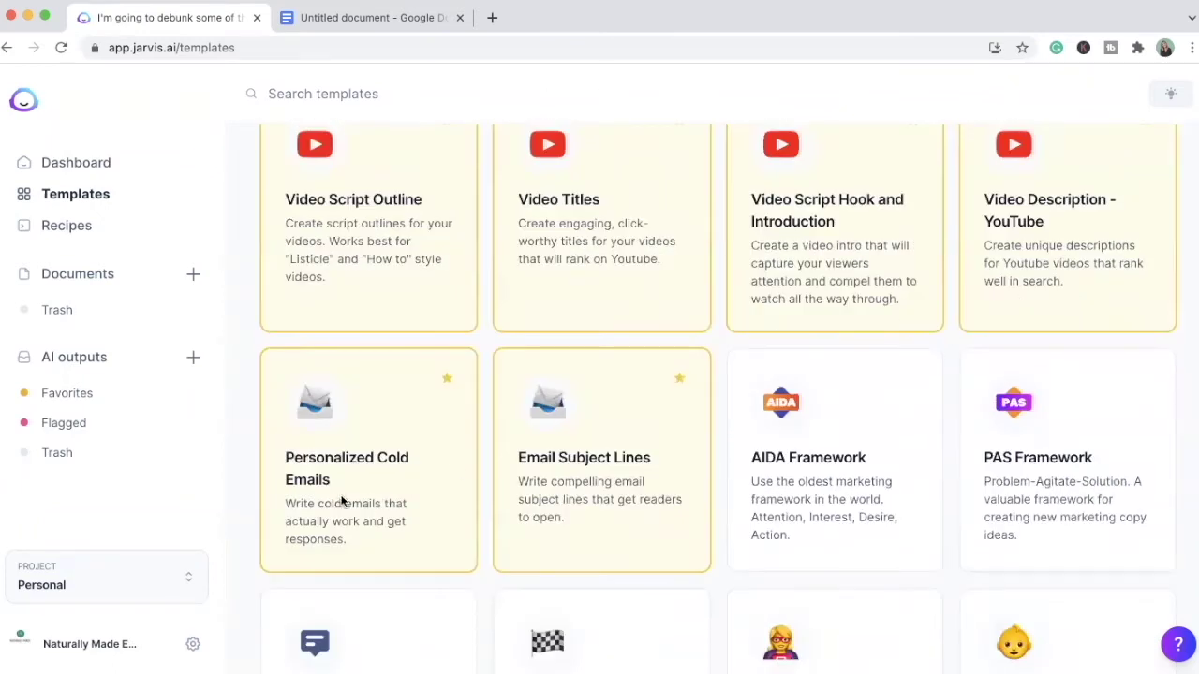
pyautogui.click(337, 499)
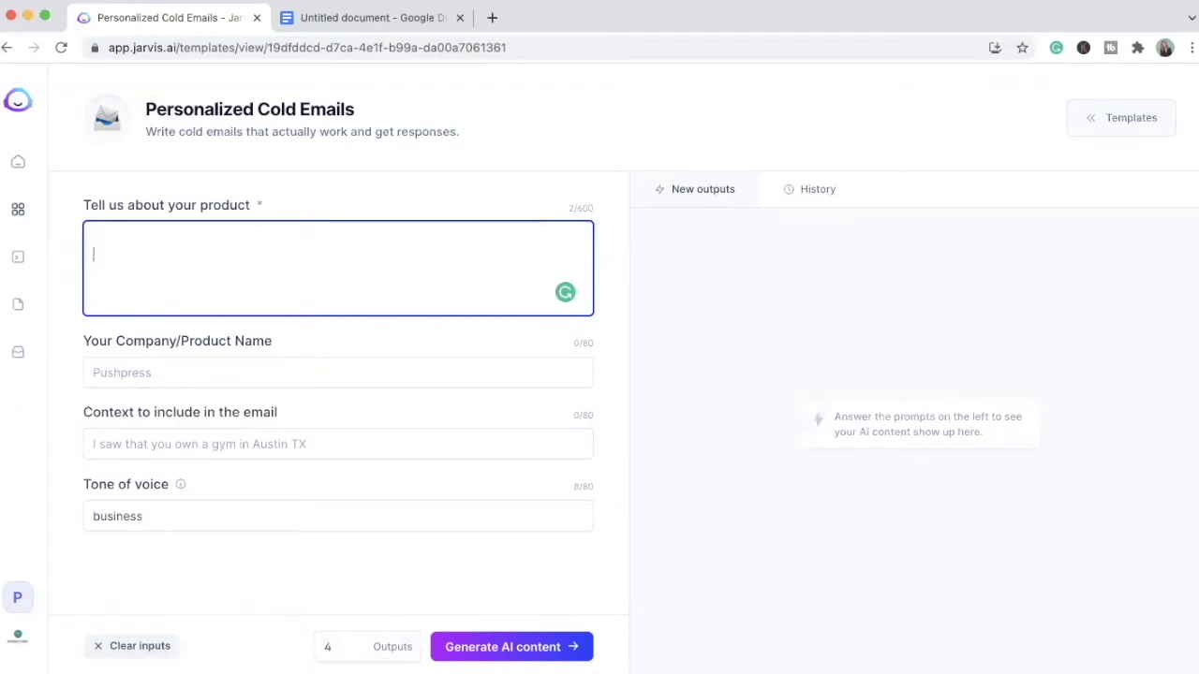
# Step: Write the product pitch 'I would be happy to help you with this project! I have 6 years of'
pyautogui.press('BackSpace')
pyautogui.write('I provide')
pyautogui.press('BackSpace')
pyautogui.press('BackSpace')
pyautogui.press('BackSpace')
pyautogui.press('BackSpace')
pyautogui.press('BackSpace')
pyautogui.press('BackSpace')
pyautogui.press('BackSpace')
pyautogui.press('BackSpace')
pyautogui.write('would be happy to help you with this project! I have ')
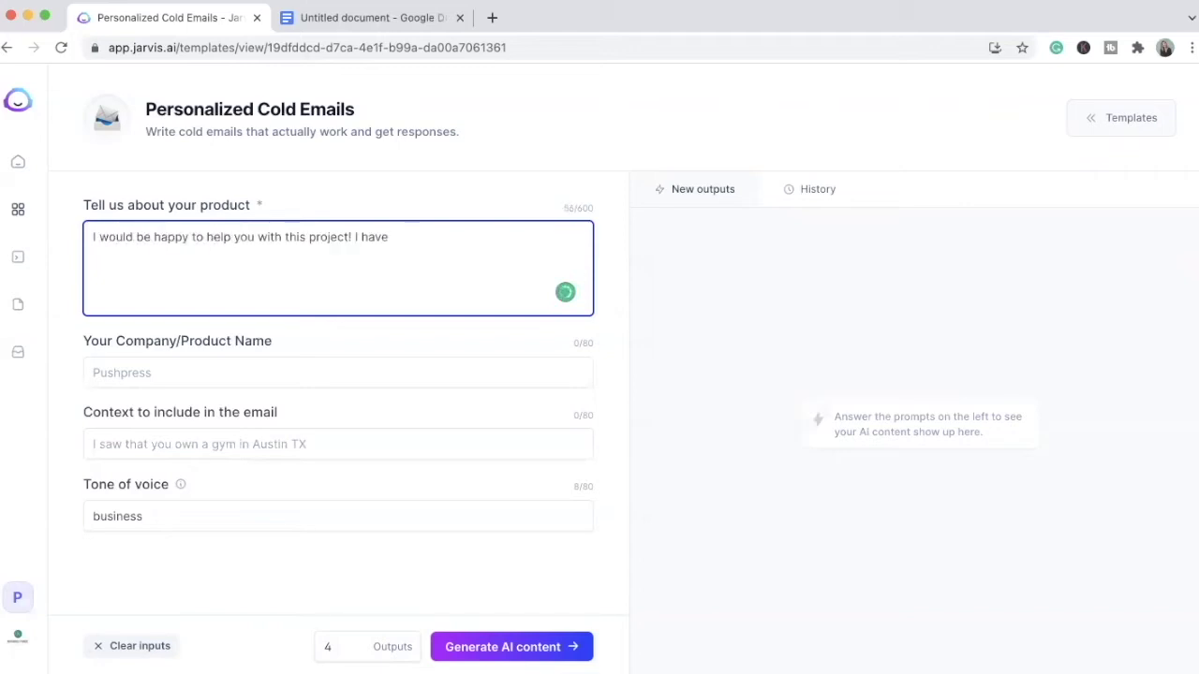
pyautogui.write('6 years of')
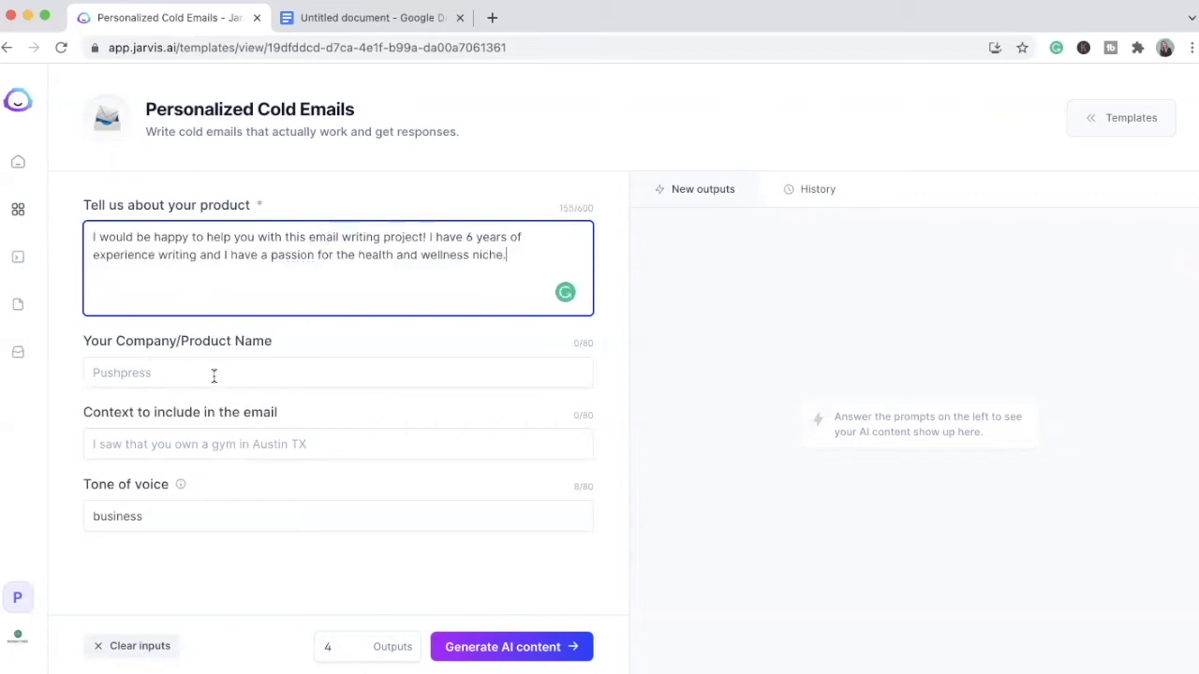
# Step: Add the Upwork-job context, set tone to 'business, persuasive, friendly', and generate the cold emails
pyautogui.click(199, 446)
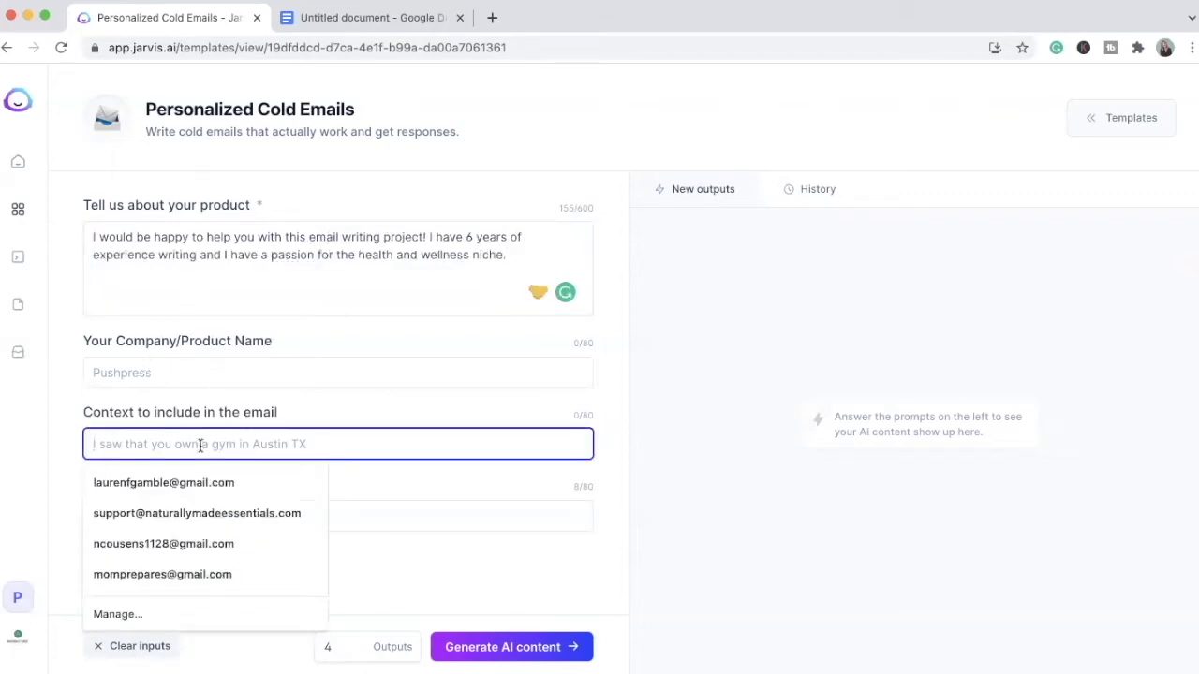
pyautogui.write('I saw')
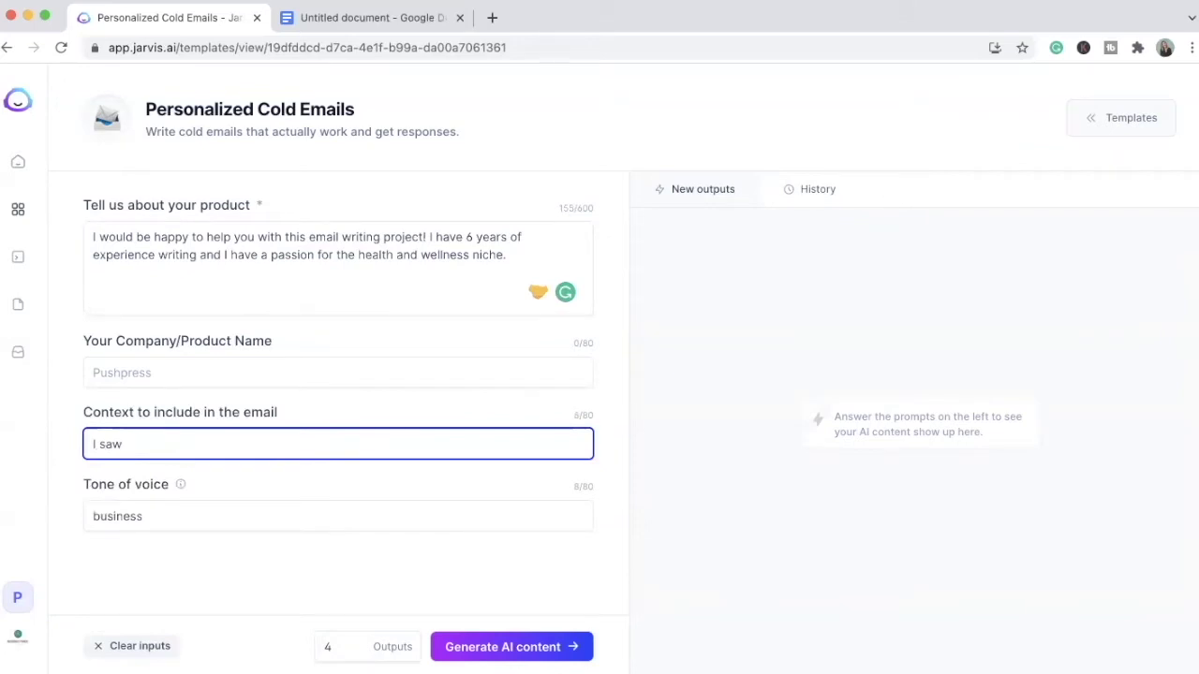
pyautogui.write('your Upwork jo')
pyautogui.press('BackSpace')
pyautogui.write('b, and this would b')
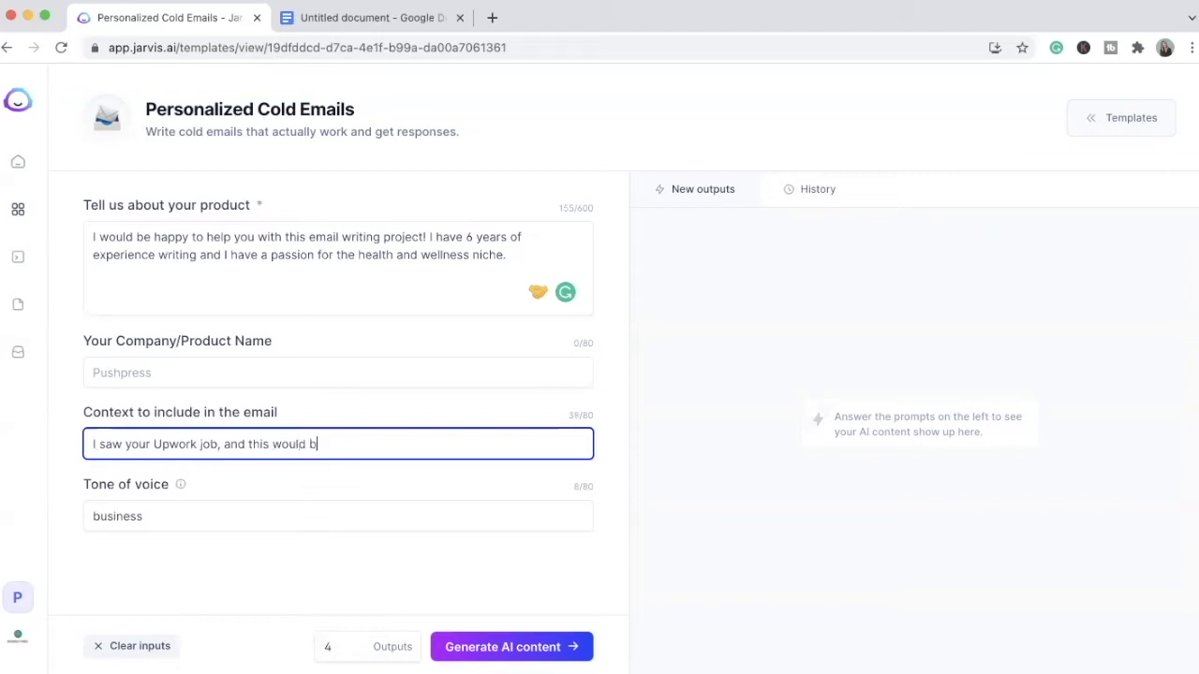
pyautogui.write('e the perfect project for me!')
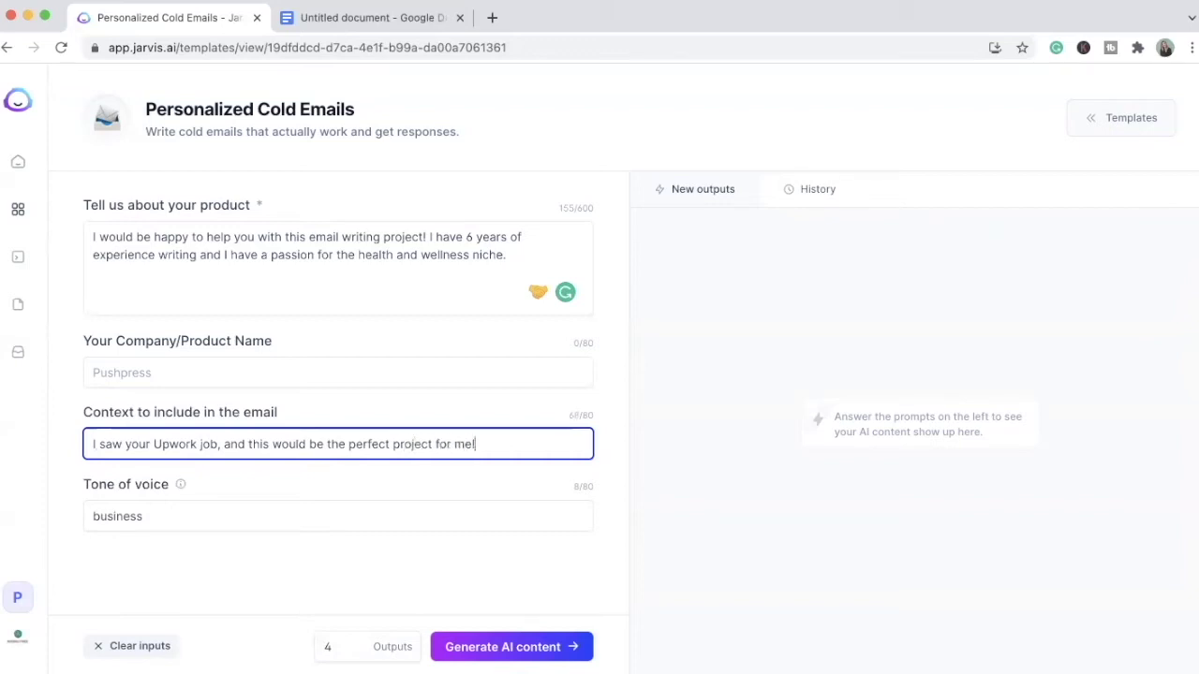
pyautogui.click(146, 518)
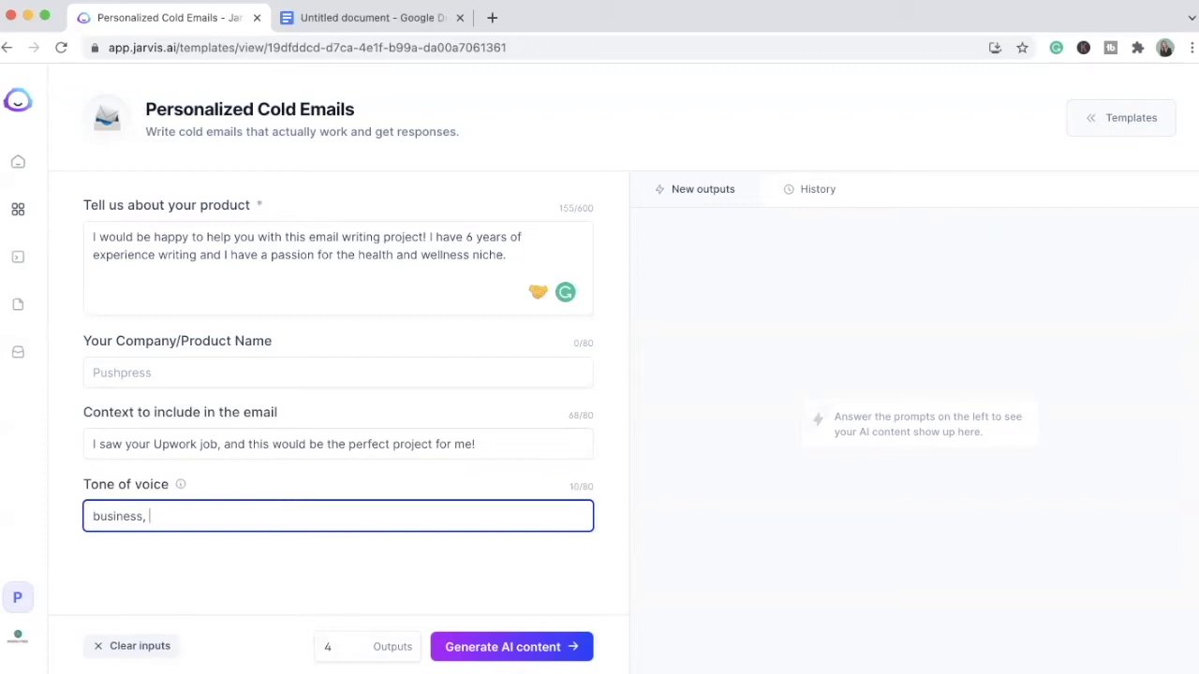
pyautogui.write(', persuasive, friendly')
pyautogui.click(506, 647)
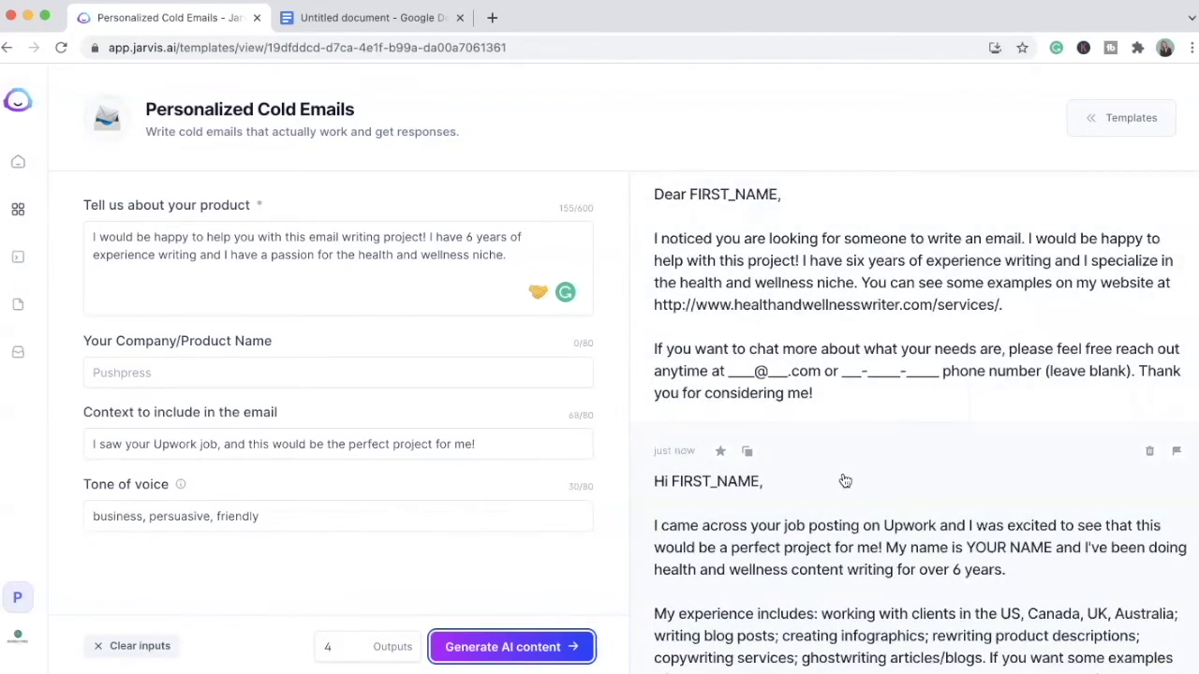
# Step: Review the four drafts and copy the last one, 'Based on your job description for this project'
pyautogui.scroll(-1, 843, 481)
pyautogui.scroll(3, 842, 482)
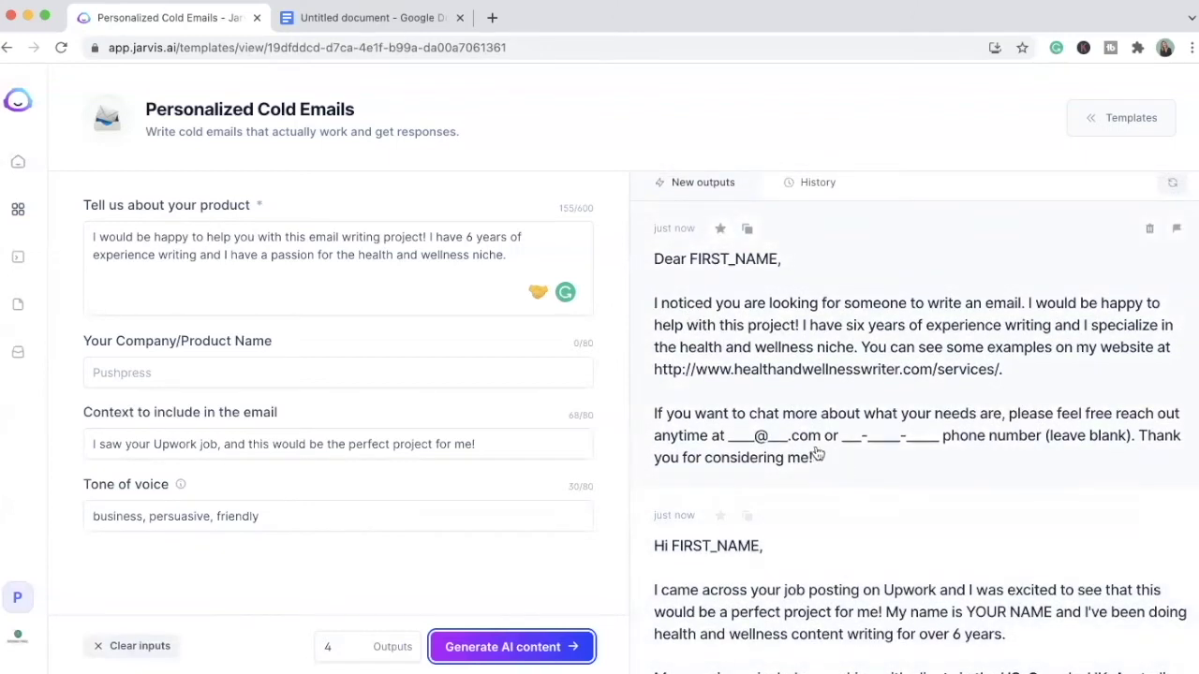
pyautogui.scroll(-3, 789, 392)
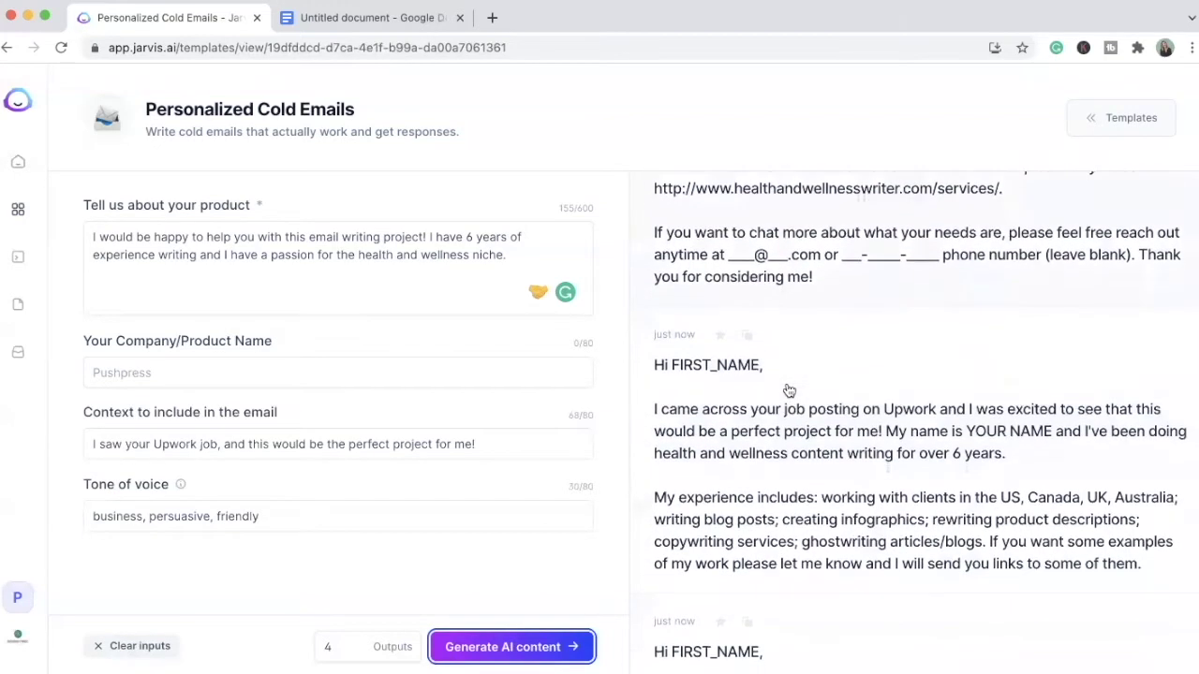
pyautogui.scroll(-6, 787, 391)
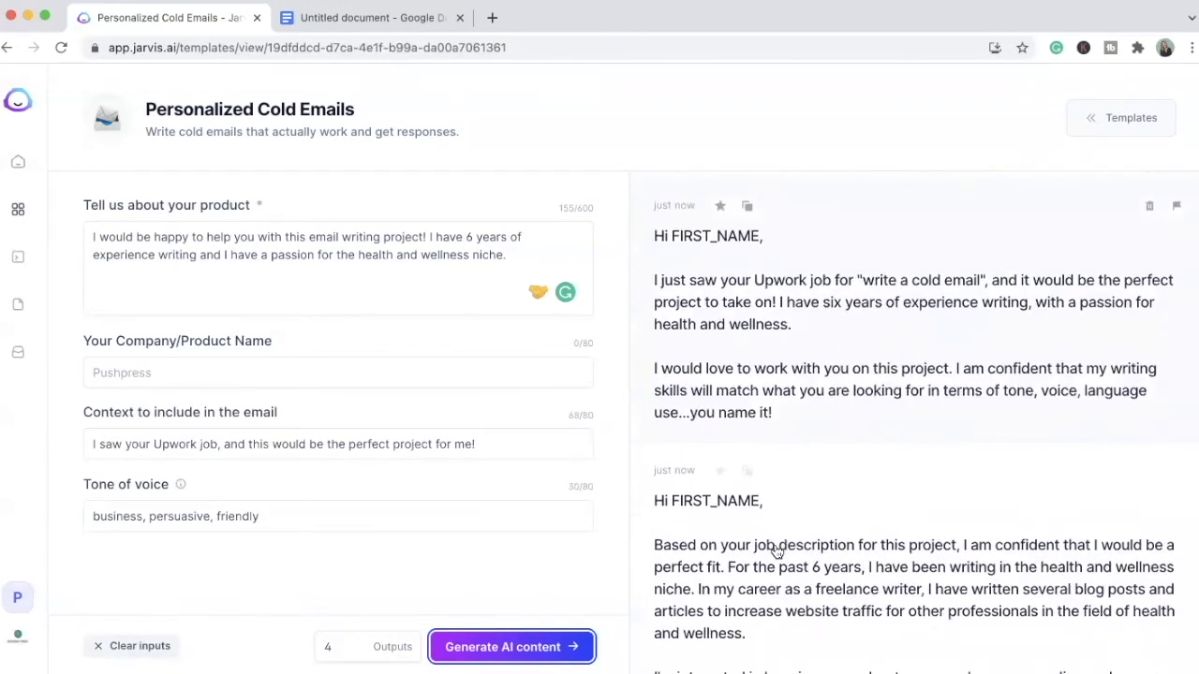
pyautogui.scroll(-3, 775, 552)
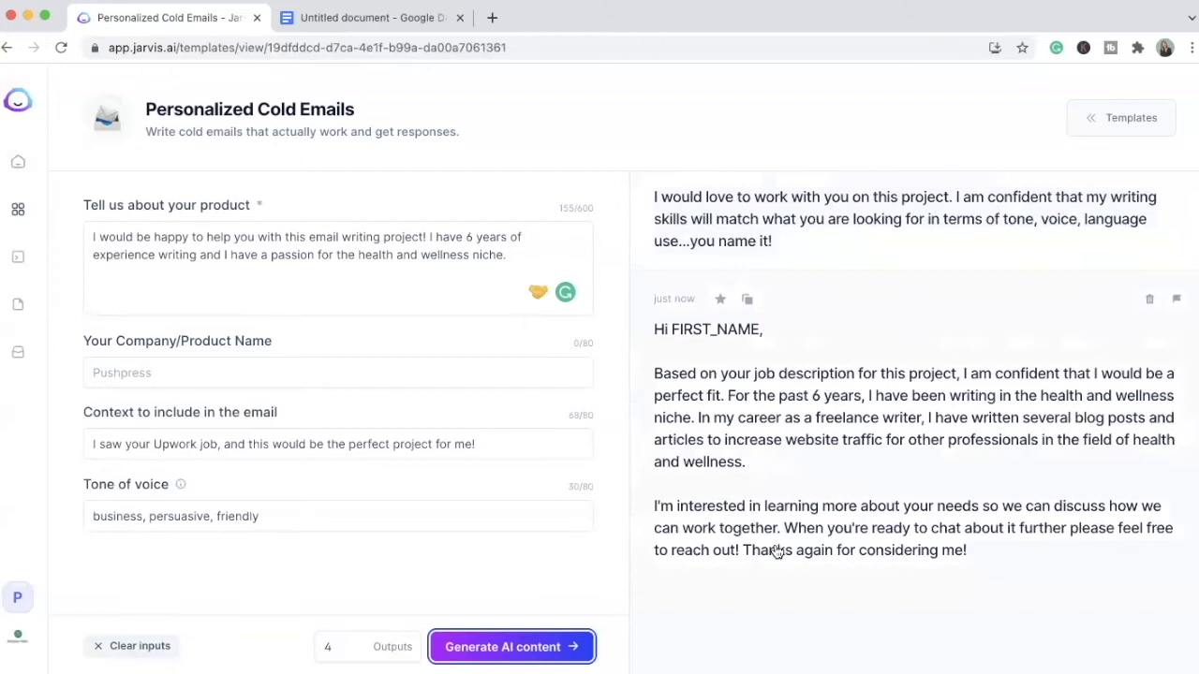
pyautogui.scroll(1, 776, 553)
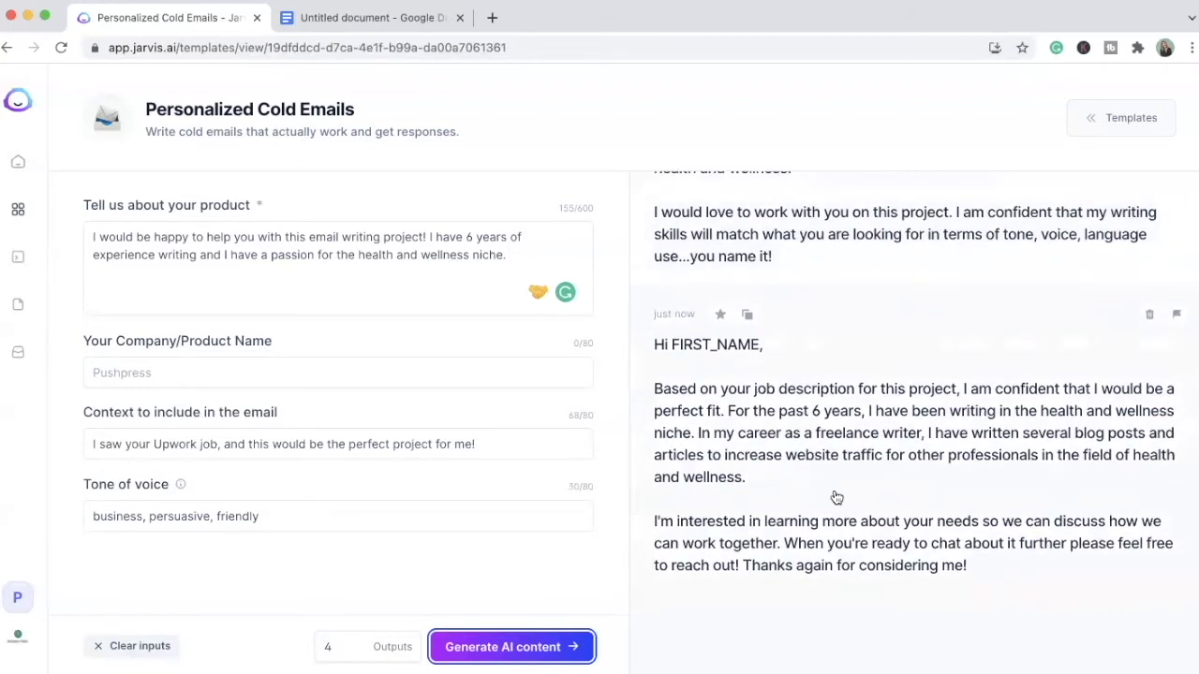
pyautogui.click(747, 314)
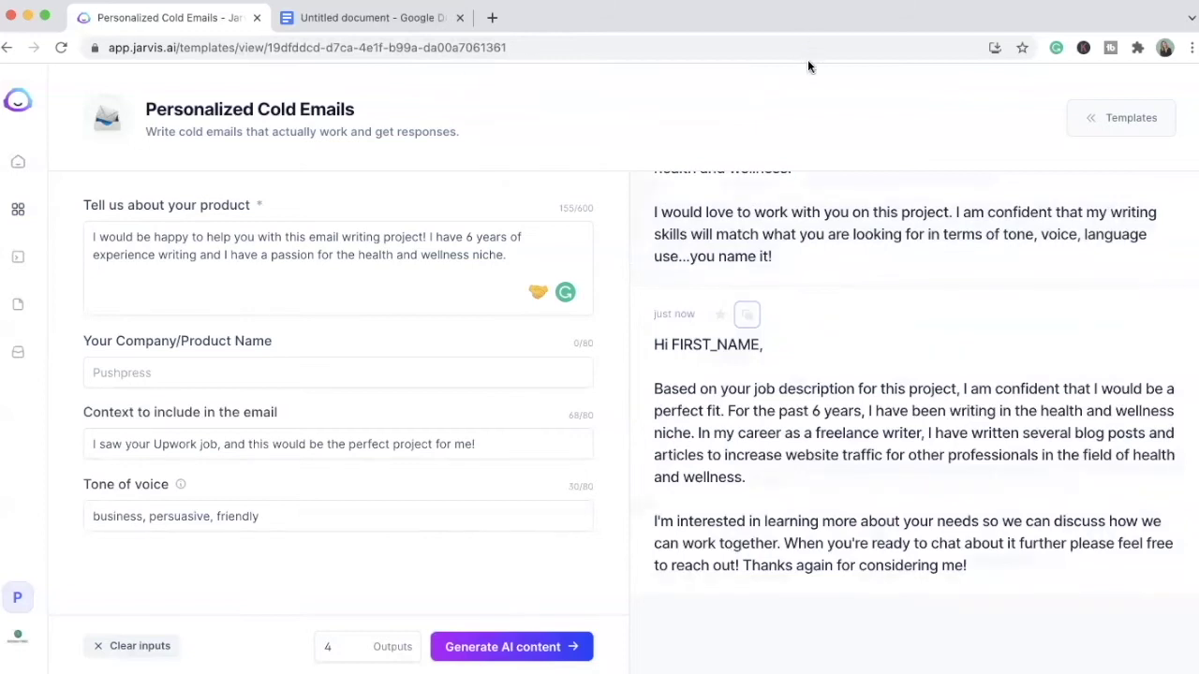
# Step: Paste the copied email into the Google Doc and return Jarvis to its template gallery
pyautogui.click(396, 22)
pyautogui.press('super+v')
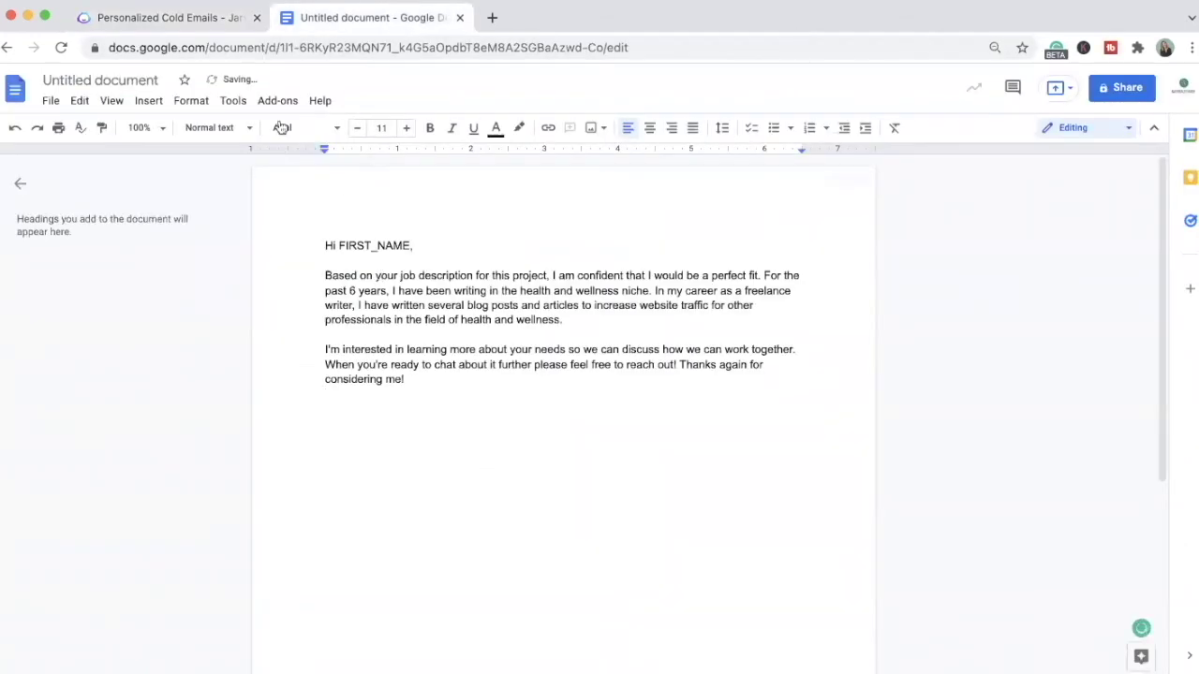
pyautogui.click(215, 27)
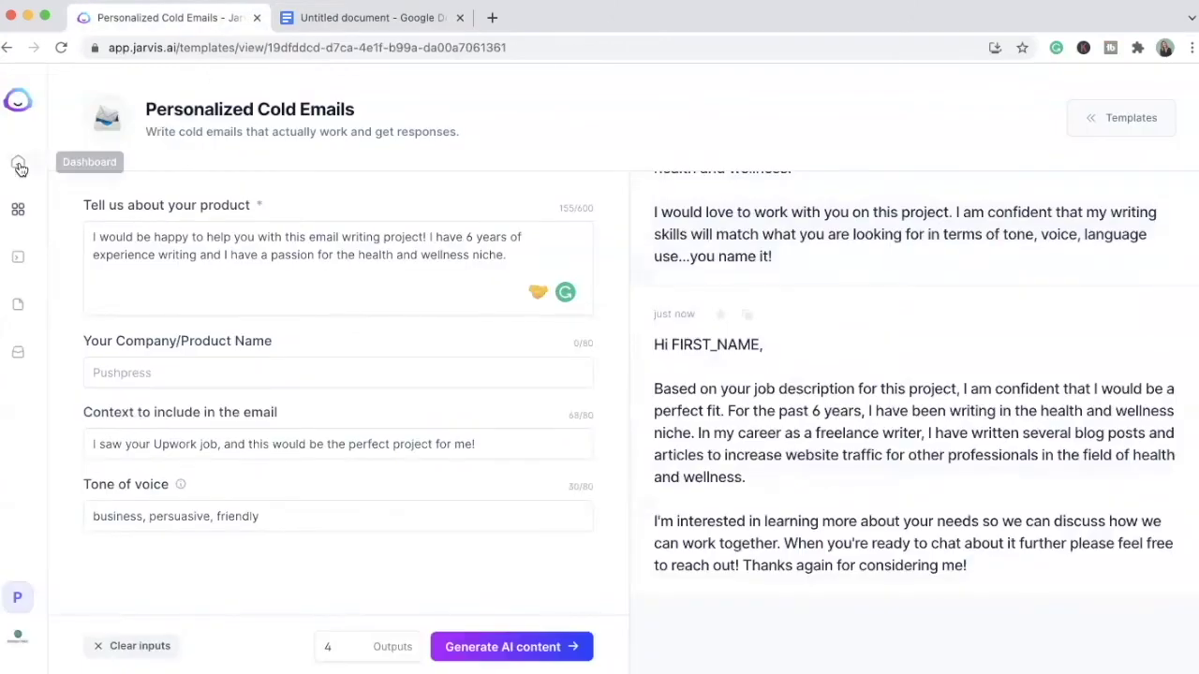
pyautogui.click(18, 208)
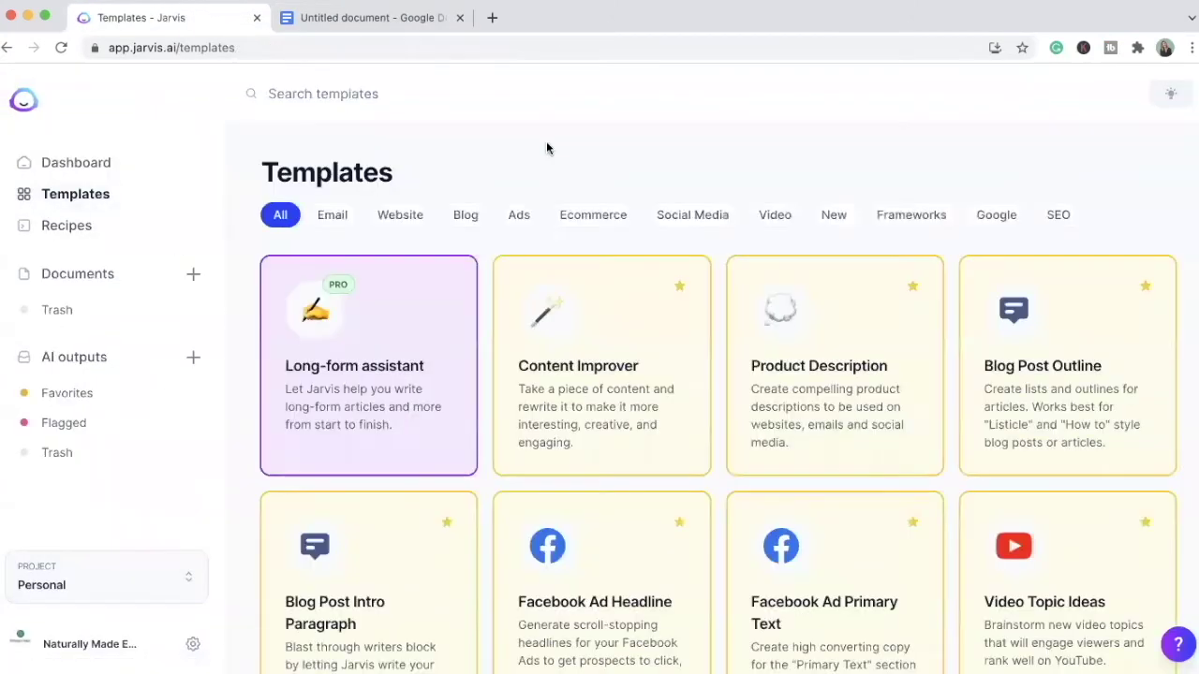
# Step: Delete the 'Hi FIRST_NAME' greeting line from the proposal
pyautogui.click(388, 28)
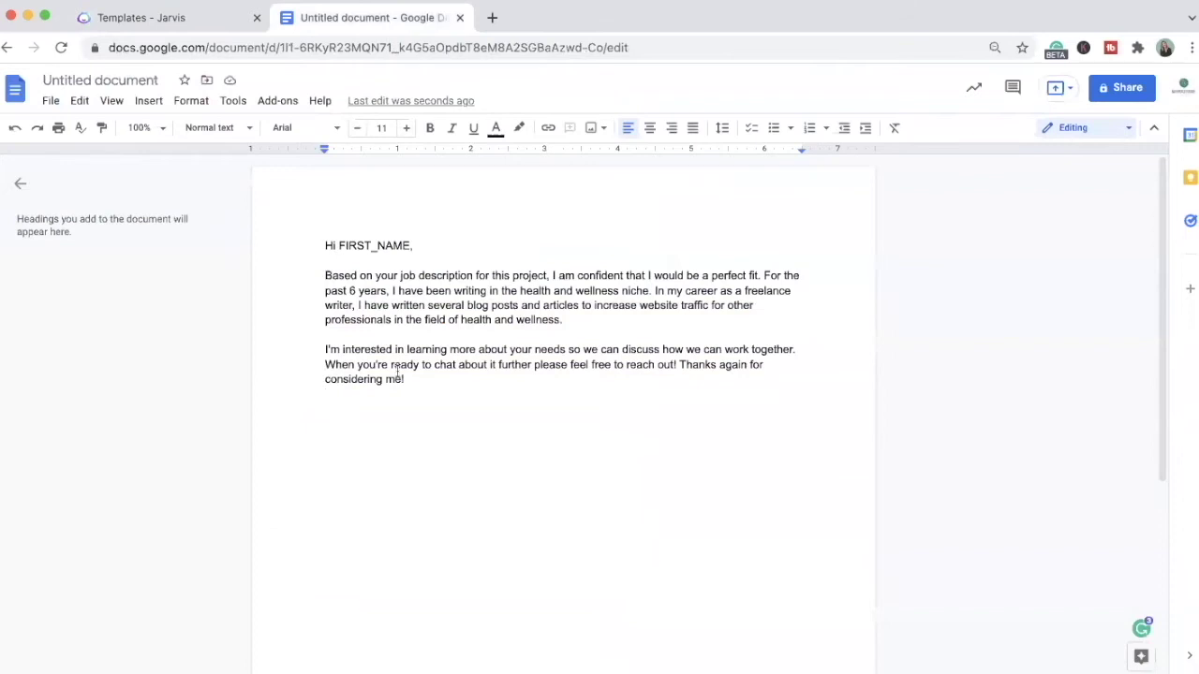
pyautogui.click(591, 323)
pyautogui.moveTo(409, 245); pyautogui.dragTo(338, 249)
pyautogui.press('BackSpace')
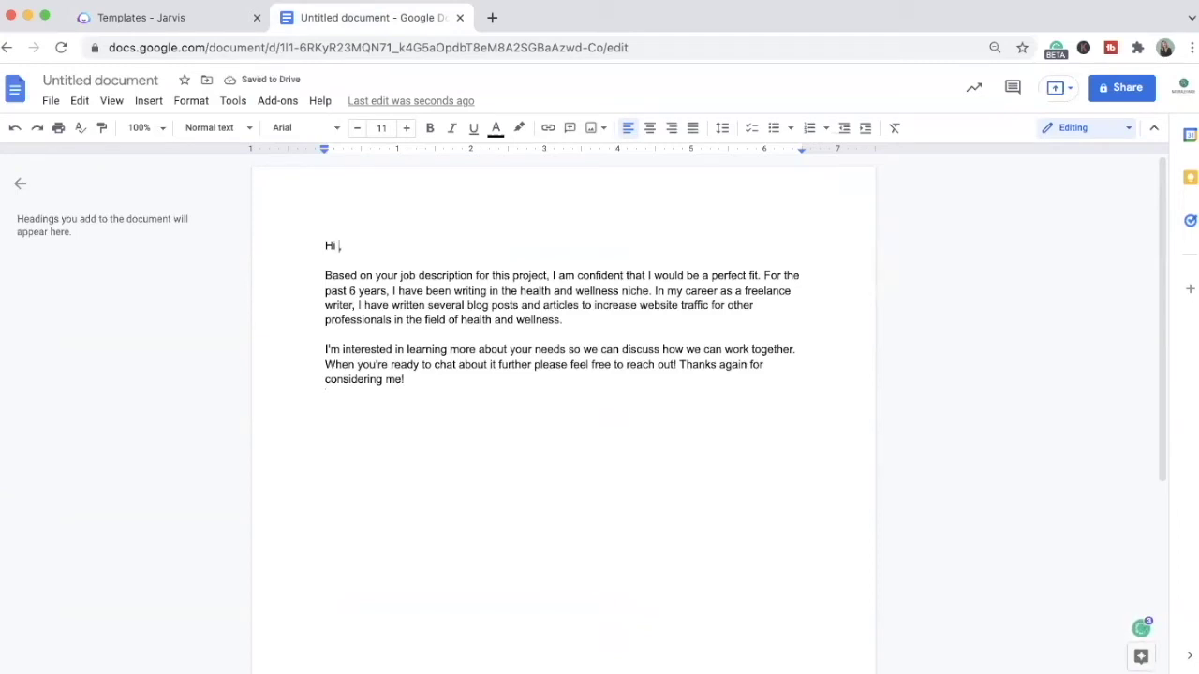
pyautogui.tripleClick(351, 249)
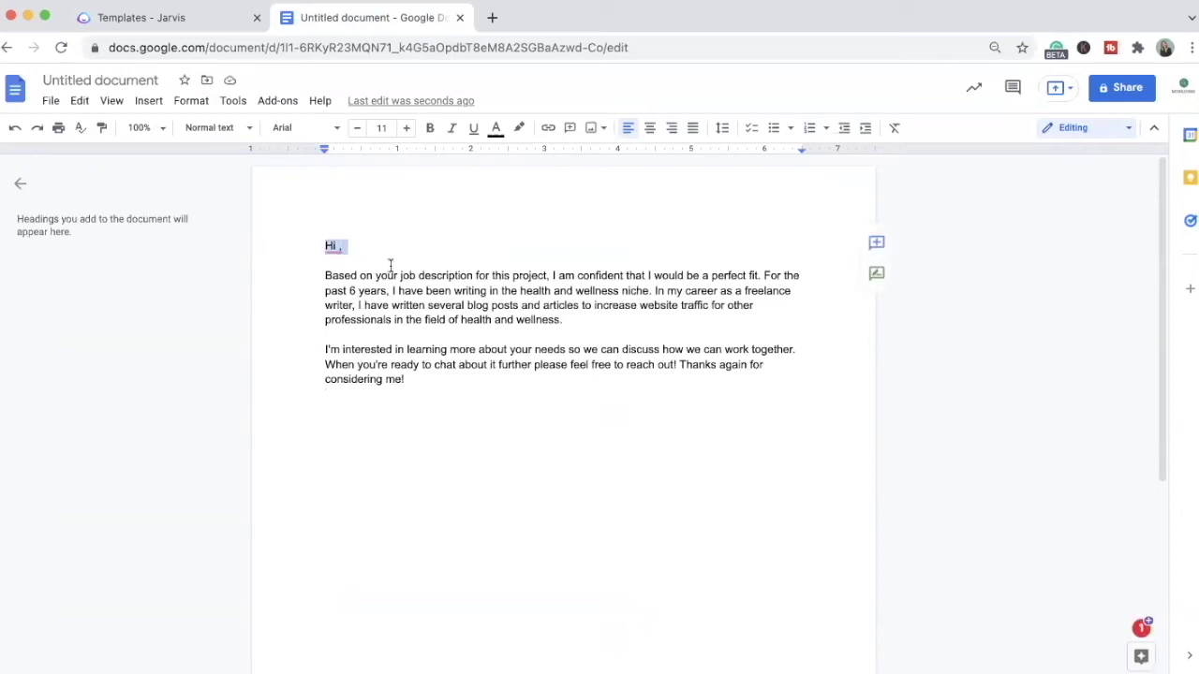
pyautogui.press('BackSpace')
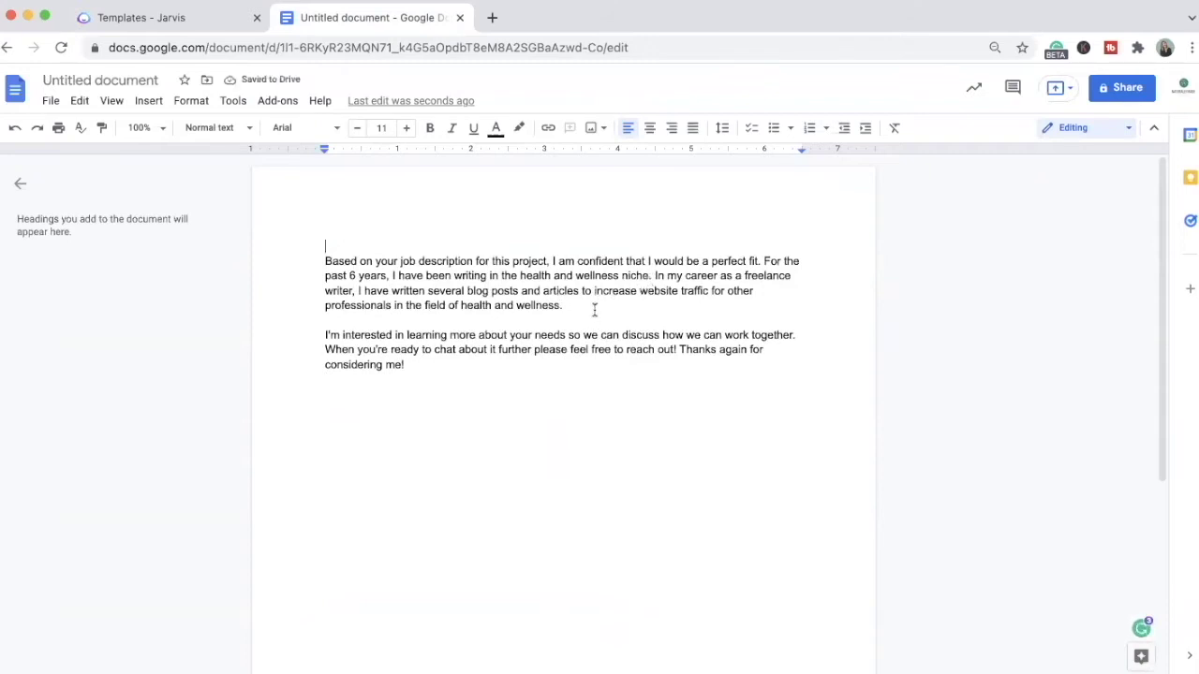
# Step: End the first paragraph with a 'My turnaround' sentence after 'wellness.'
pyautogui.click(594, 310)
pyautogui.write('My turnaround')
pyautogui.press('super+j')
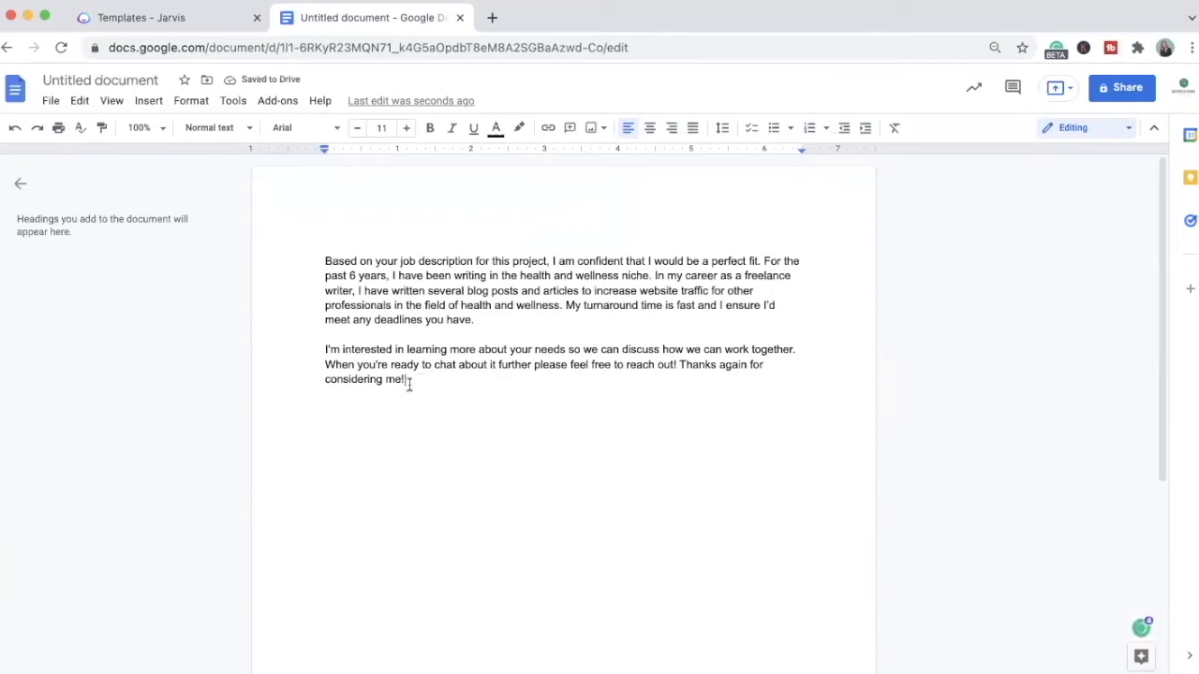
# Step: Add a 'Here are some samples of my work:' line and select both proposal paragraphs
pyautogui.moveTo(406, 384); pyautogui.dragTo(325, 257)
pyautogui.click(420, 394)
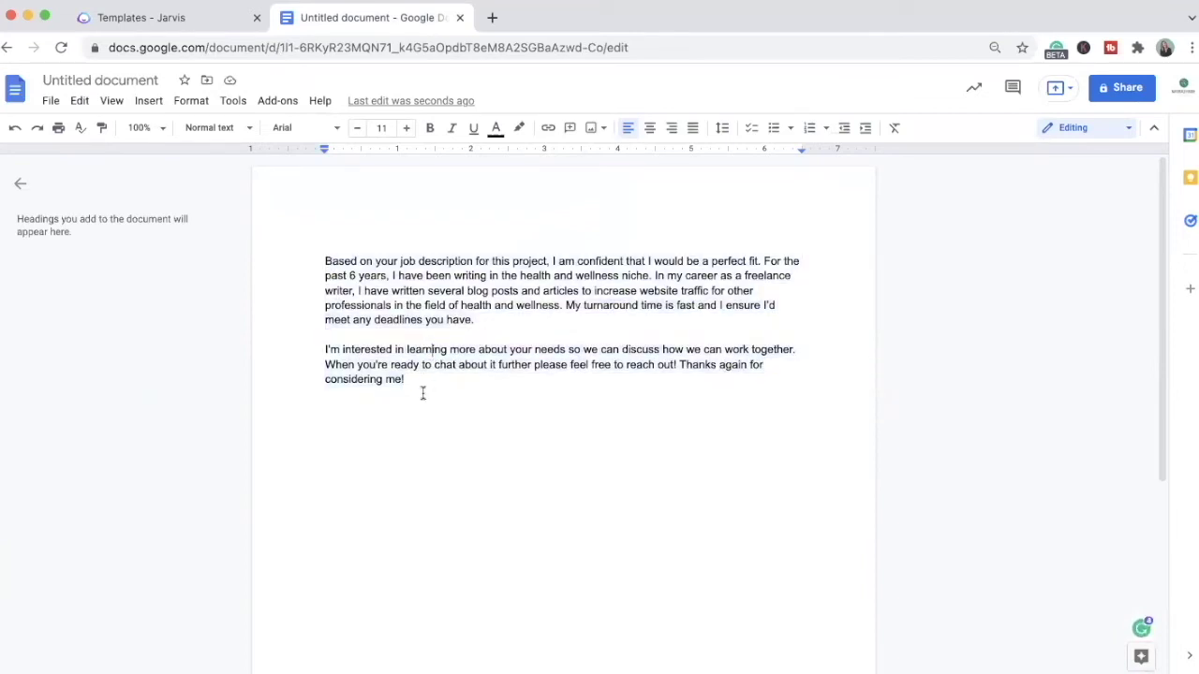
pyautogui.press('Return')
pyautogui.write('Here are s')
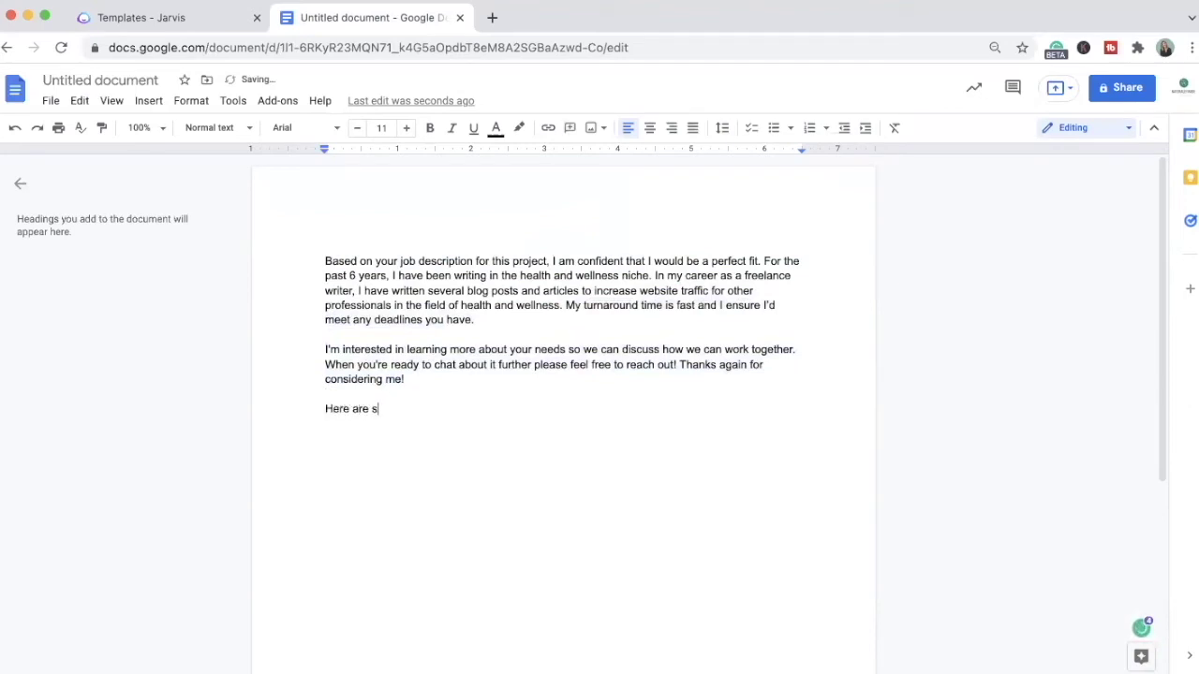
pyautogui.write('ome samples of my work:')
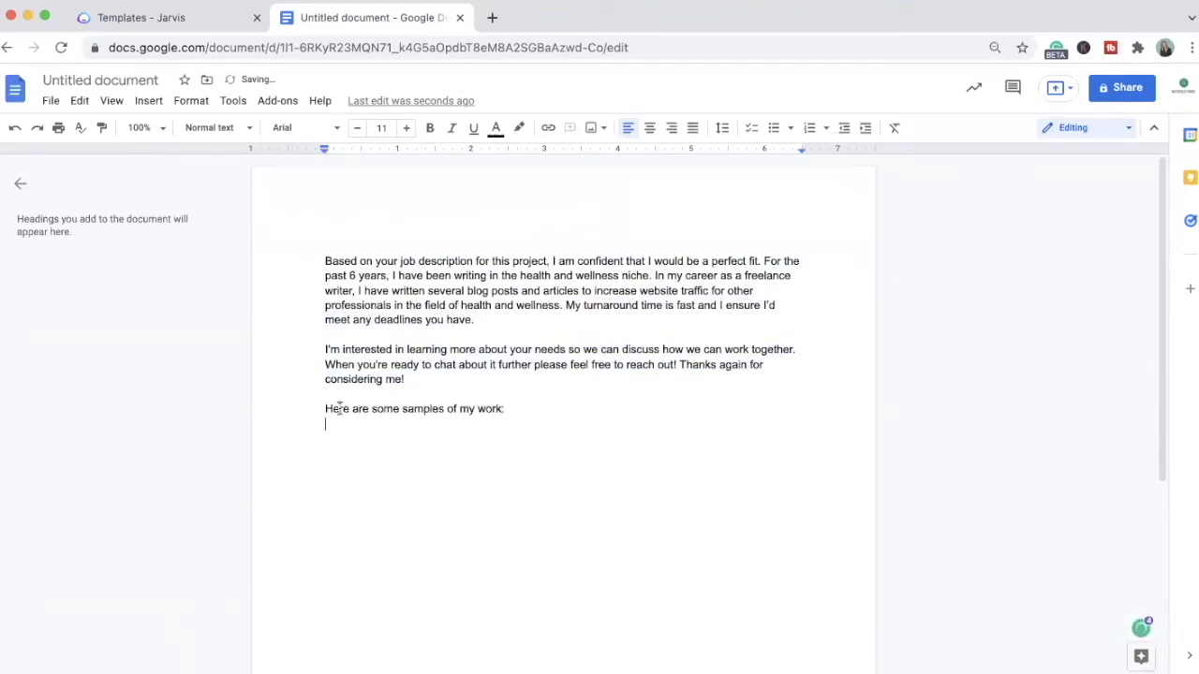
pyautogui.press('Return')
pyautogui.click(328, 424)
pyautogui.moveTo(325, 260); pyautogui.dragTo(418, 384)
pyautogui.hotkey('ctrl', 'c')
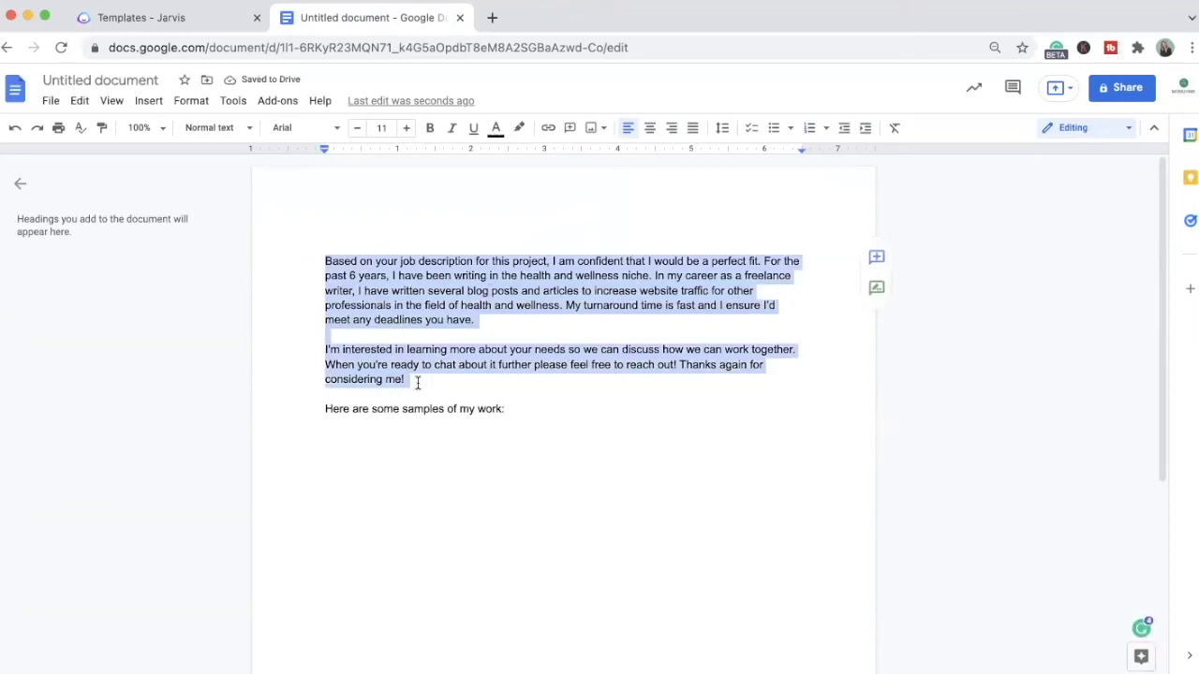
pyautogui.click(225, 20)
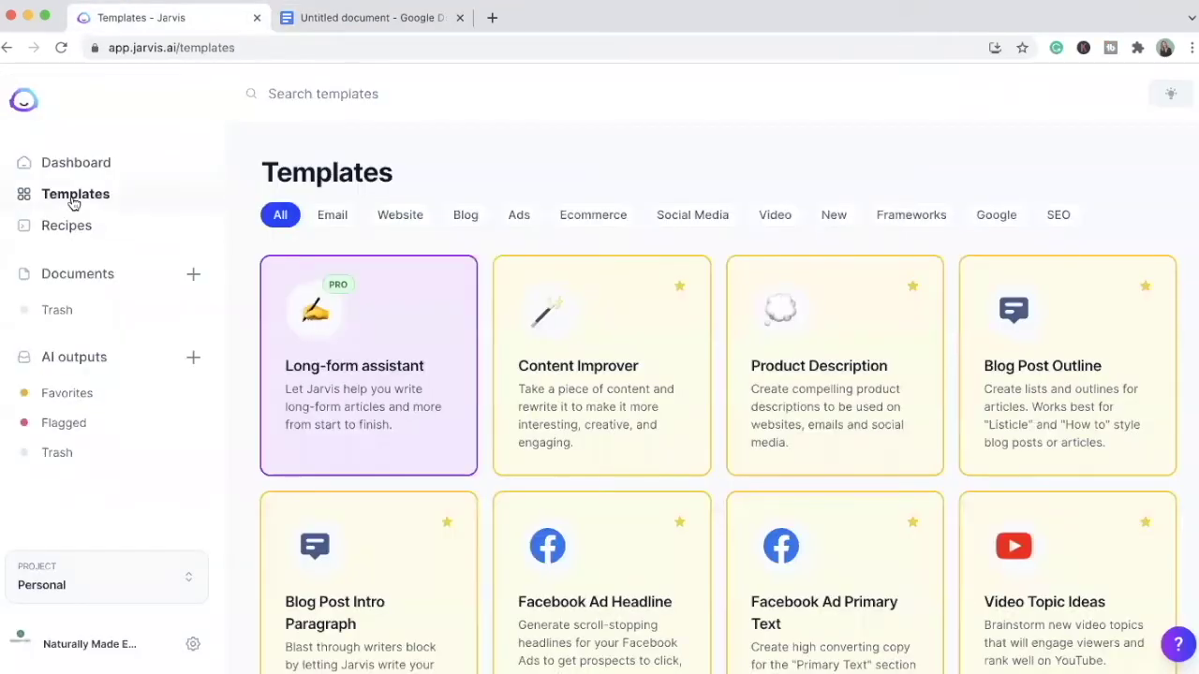
# Step: Paste the proposal paragraphs into Content Improver, drop 'Thanks again for', and generate rewrites
pyautogui.click(578, 403)
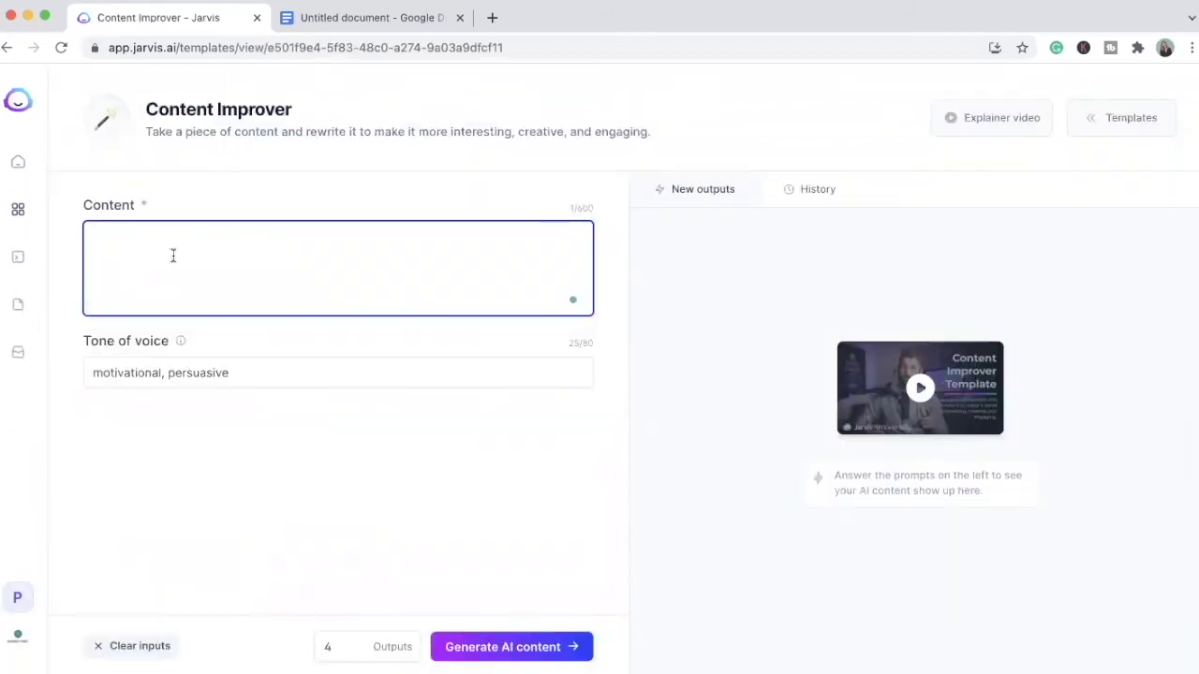
pyautogui.hotkey('ctrl', 'v')
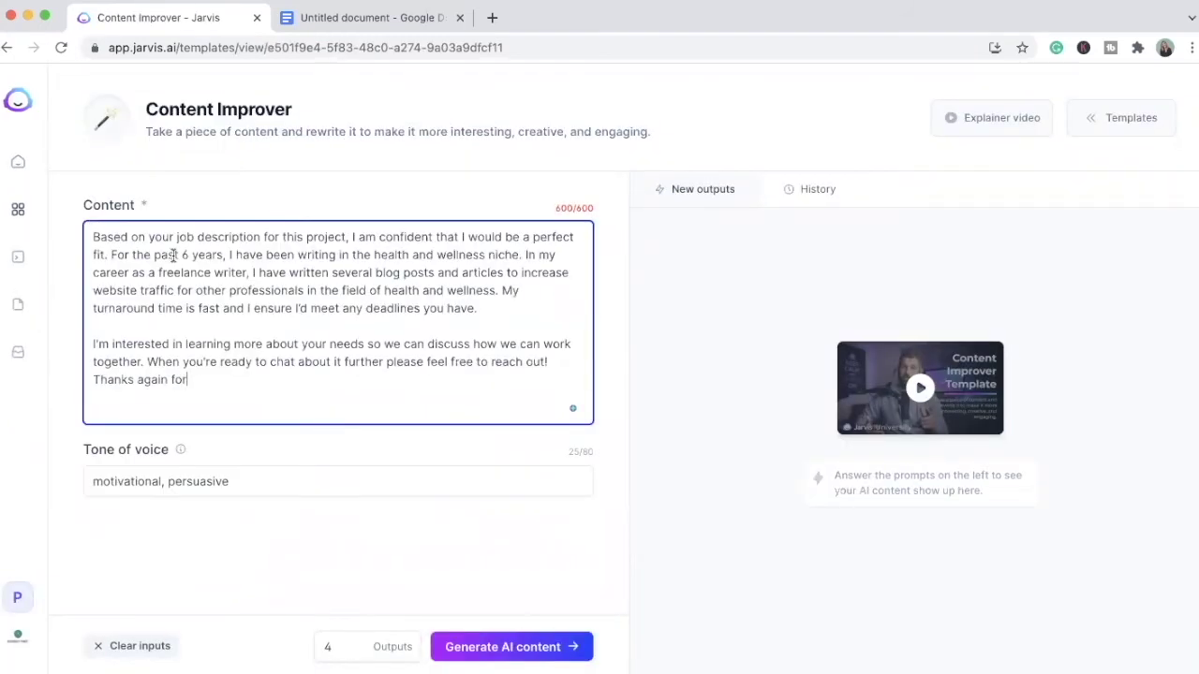
pyautogui.moveTo(191, 379); pyautogui.dragTo(86, 377)
pyautogui.press('BackSpace')
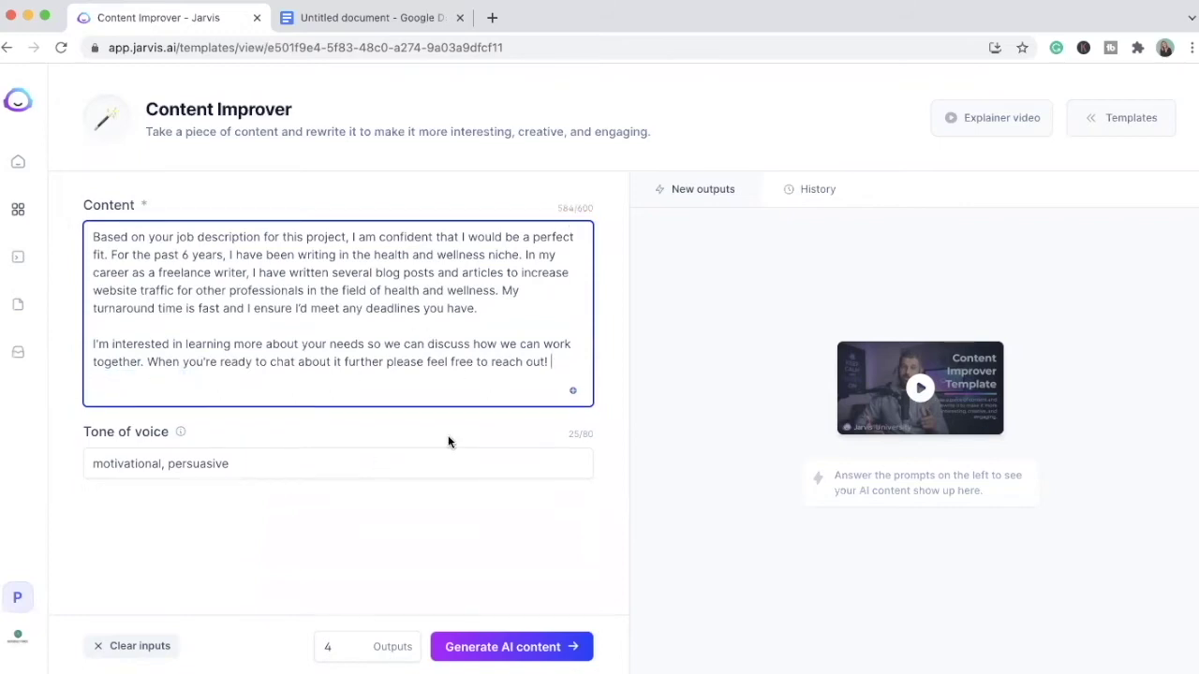
pyautogui.click(470, 649)
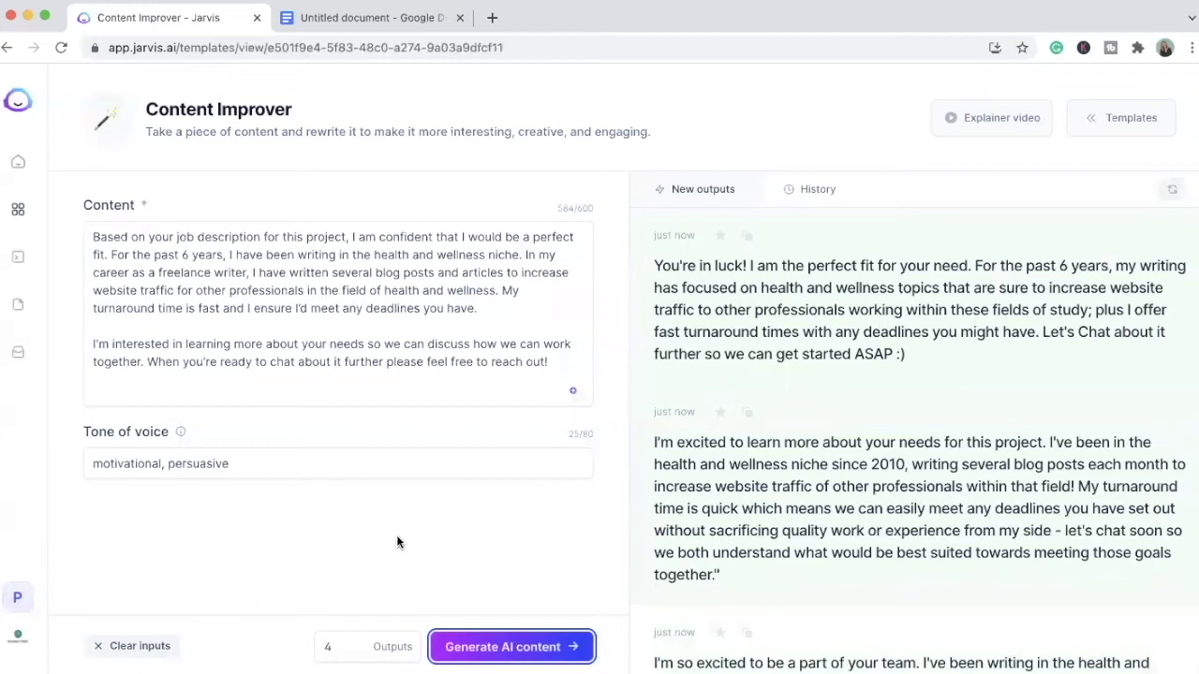
# Step: Change the tone from 'motivational' to 'friendly' and regenerate the rewrites
pyautogui.click(162, 464)
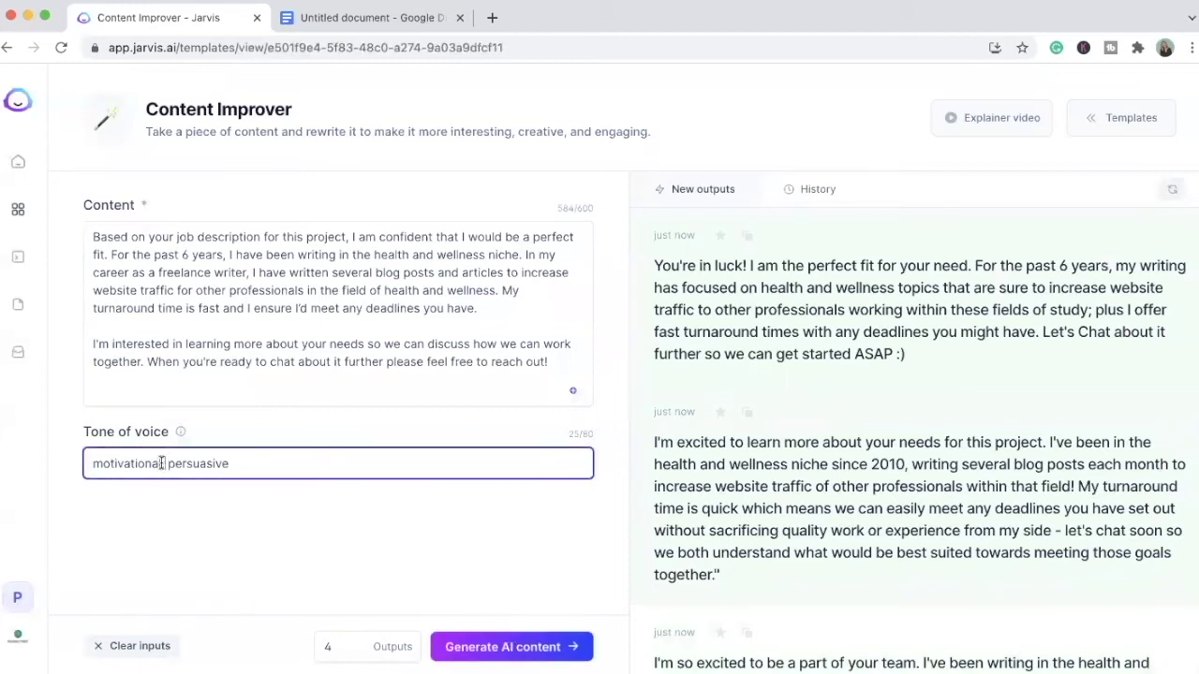
pyautogui.moveTo(162, 465); pyautogui.dragTo(81, 469)
pyautogui.write('friendly')
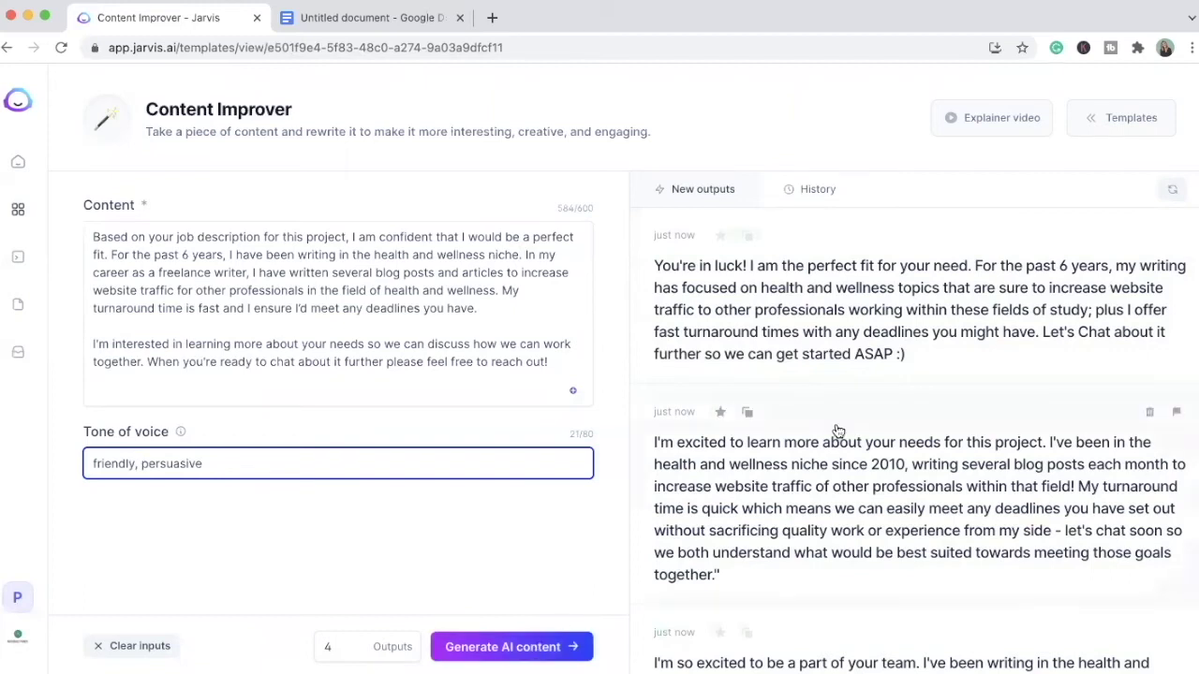
pyautogui.scroll(-4, 834, 431)
pyautogui.scroll(-3, 836, 431)
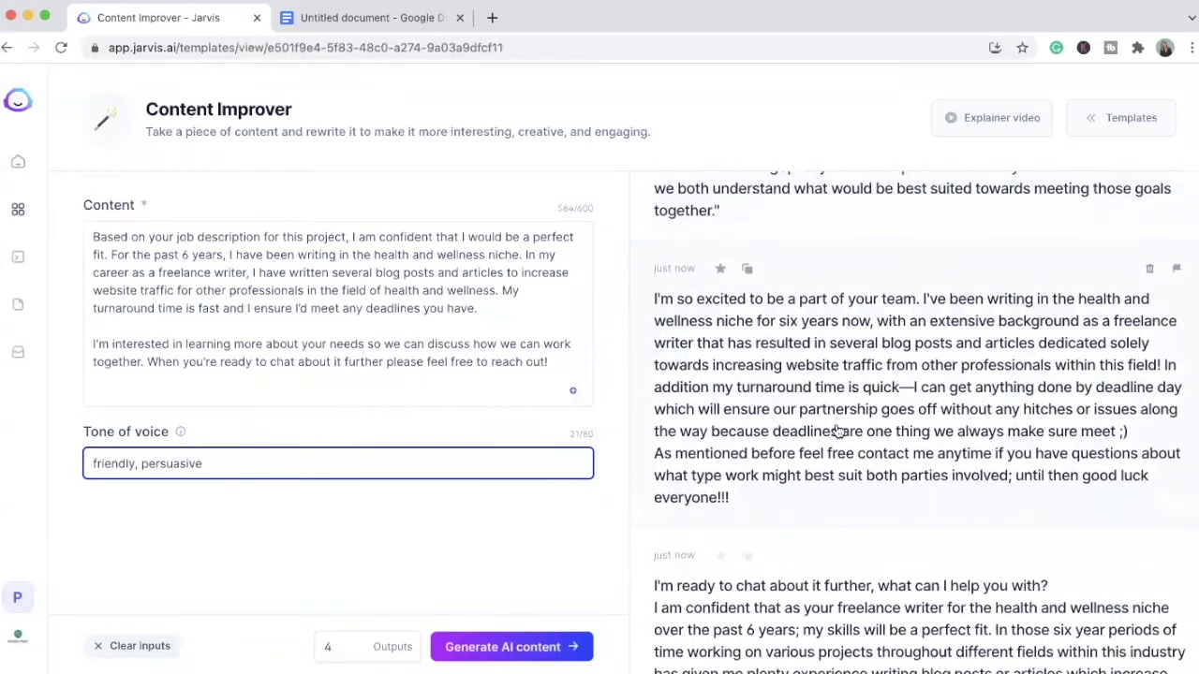
pyautogui.click(509, 646)
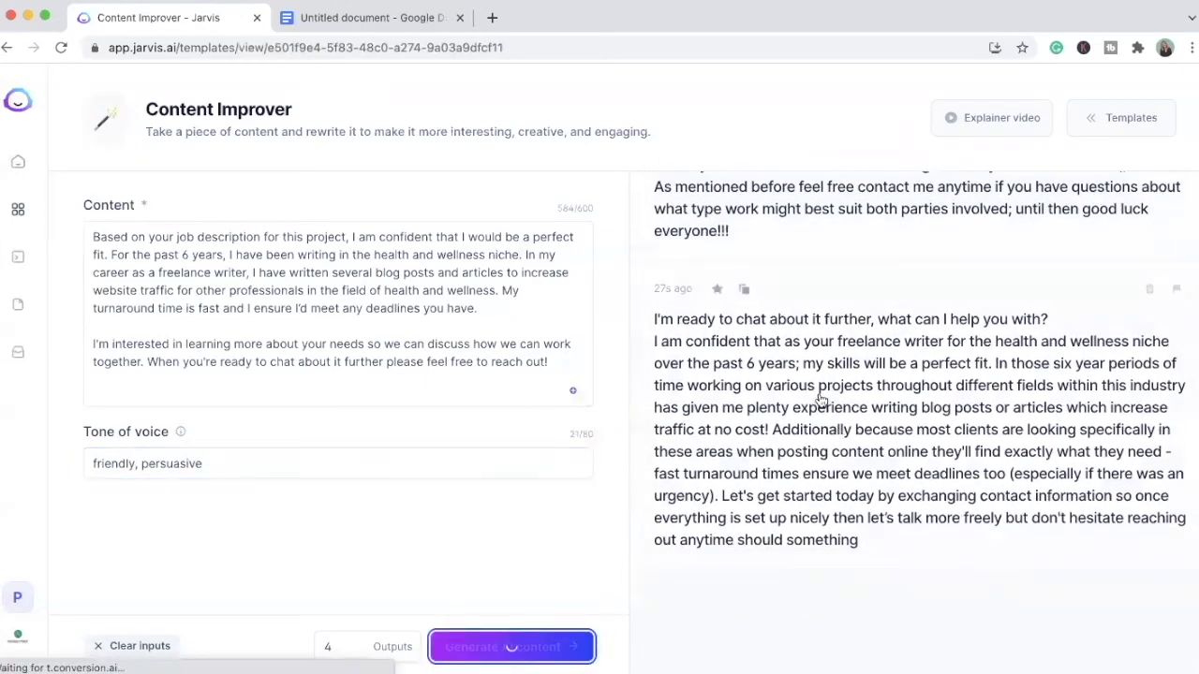
pyautogui.scroll(7, 822, 395)
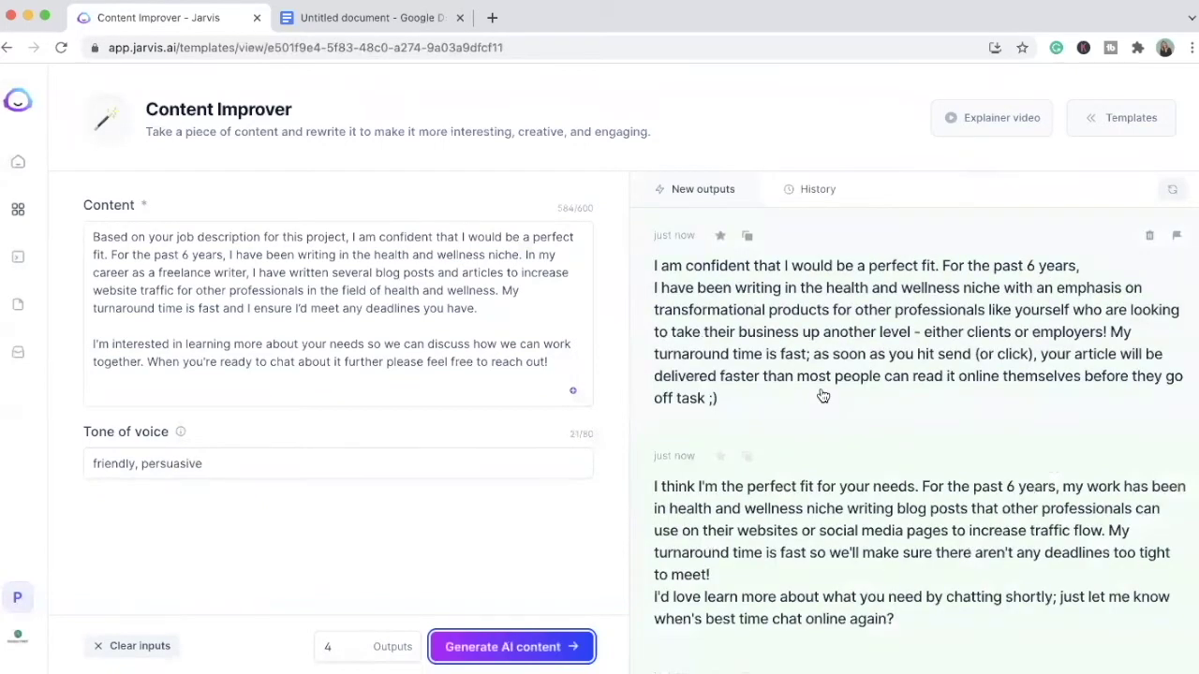
pyautogui.scroll(-1, 823, 396)
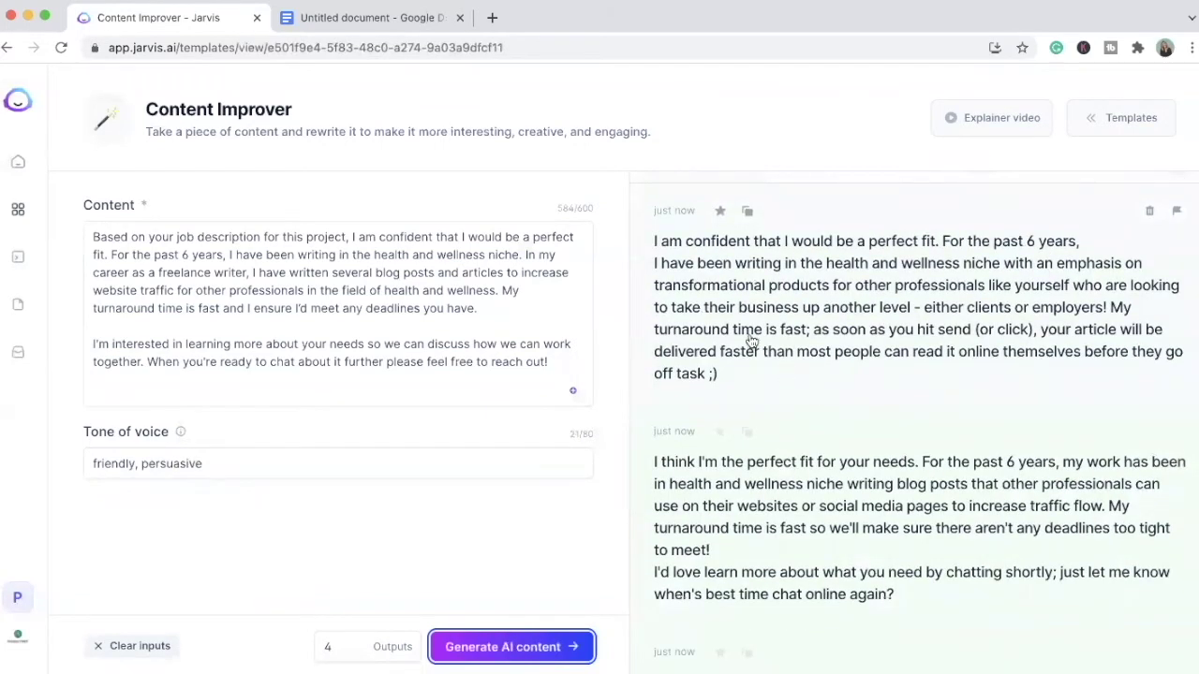
pyautogui.scroll(1, 739, 323)
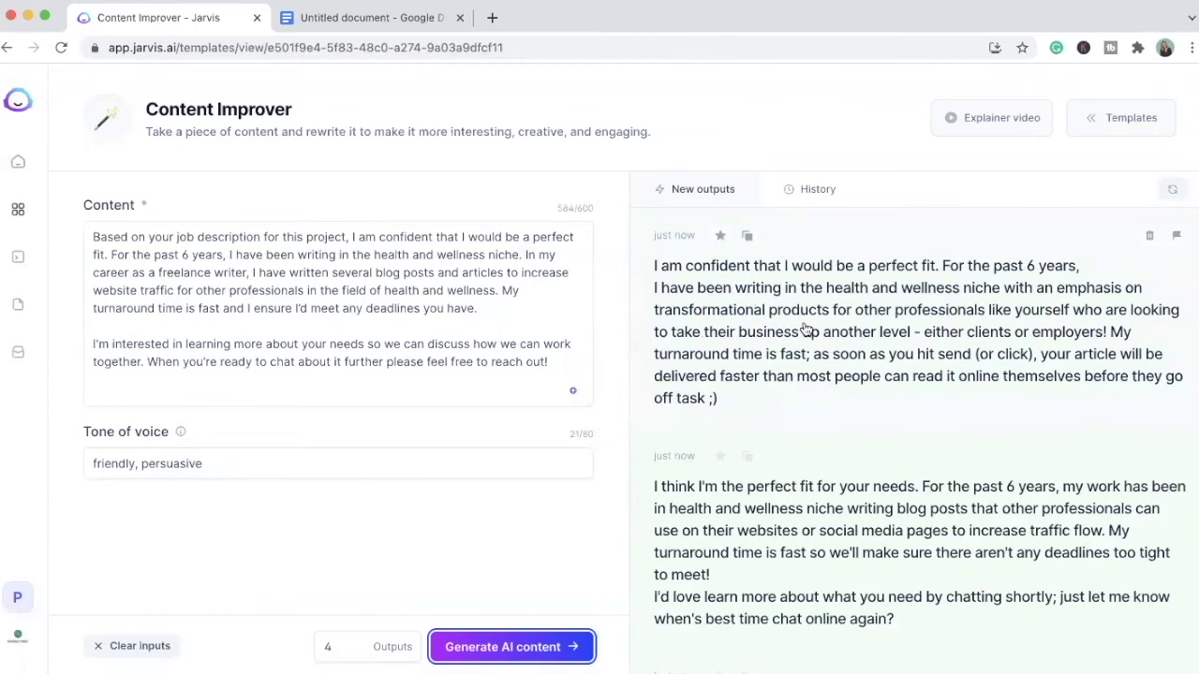
pyautogui.scroll(-5, 818, 426)
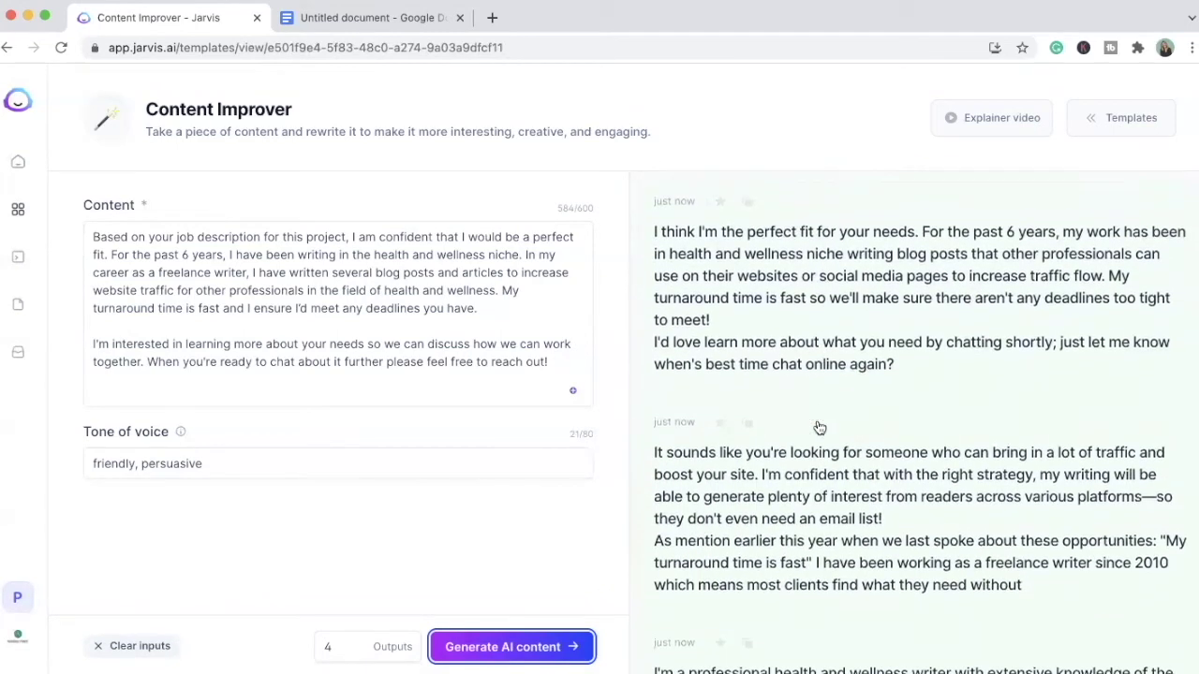
pyautogui.scroll(1, 856, 356)
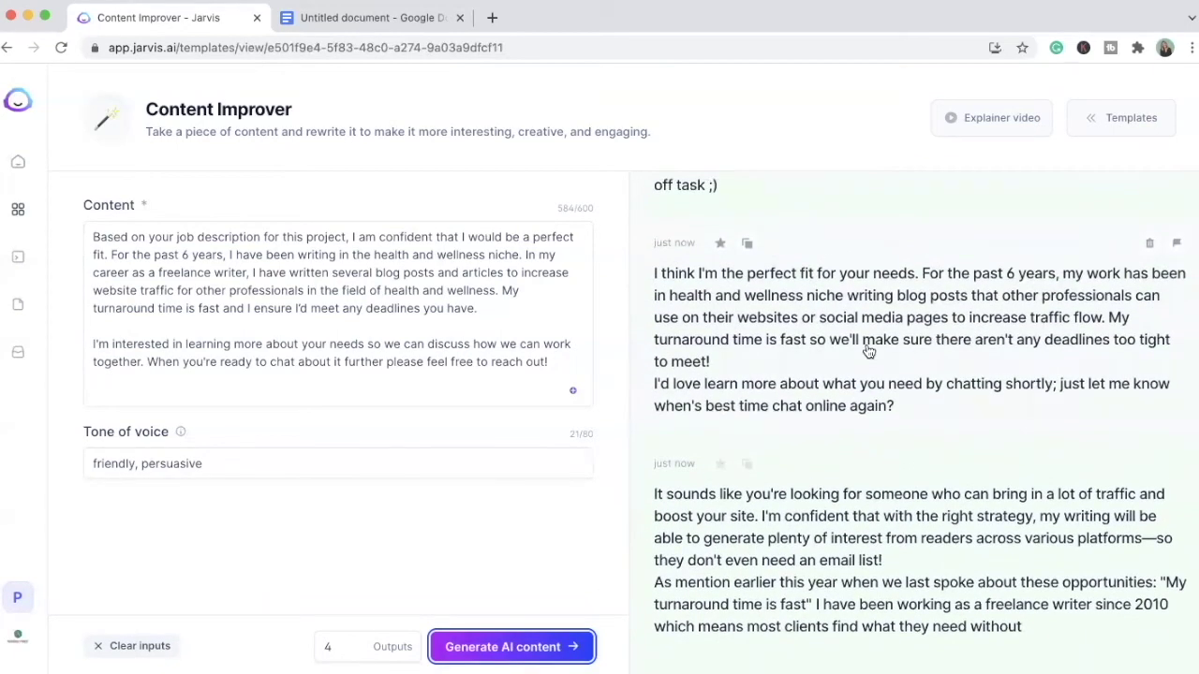
pyautogui.scroll(-4, 865, 350)
pyautogui.click(834, 365)
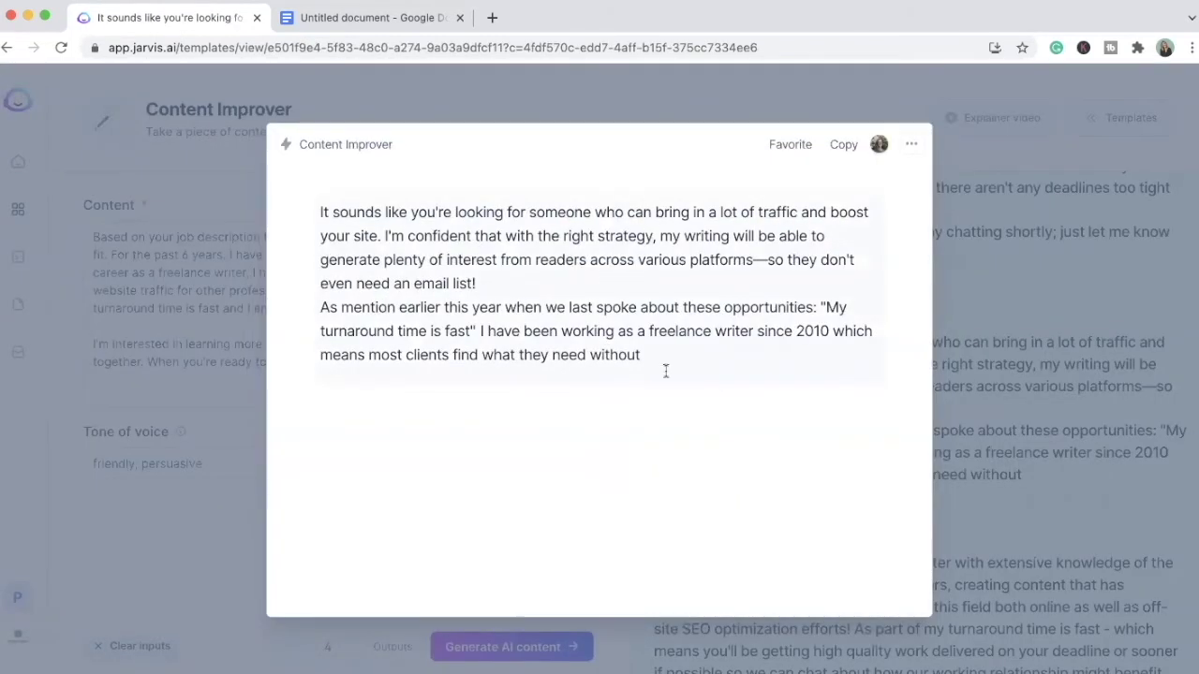
pyautogui.click(1078, 351)
pyautogui.scroll(-3, 1078, 354)
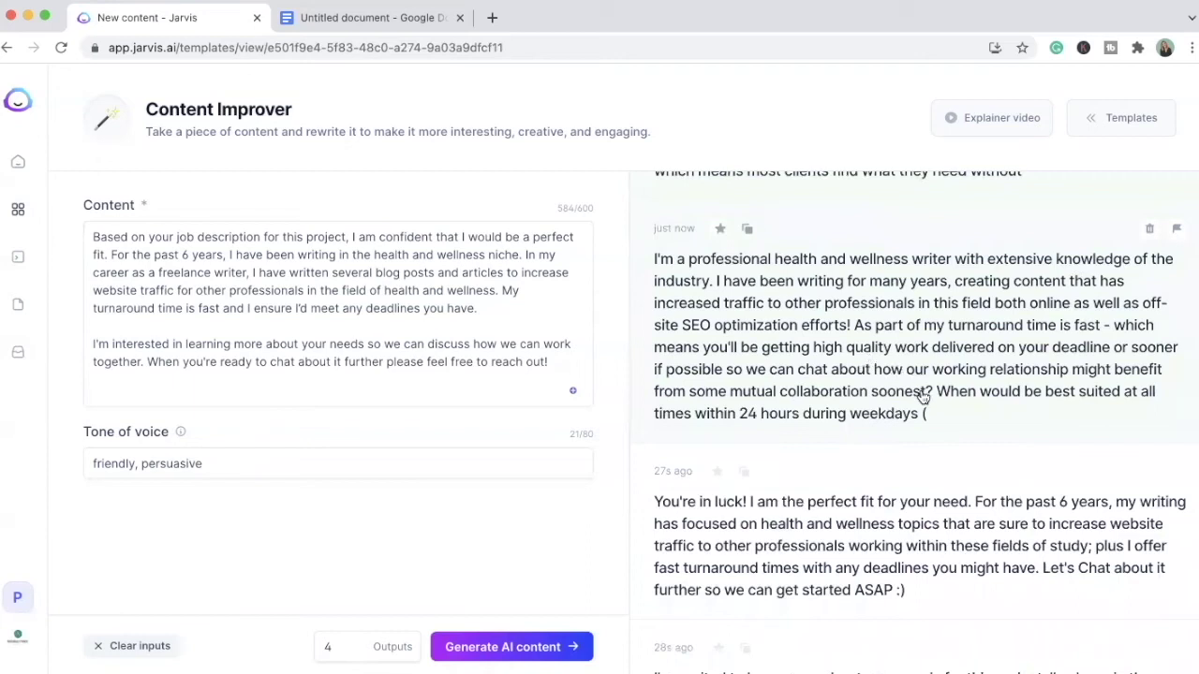
pyautogui.scroll(-3, 928, 391)
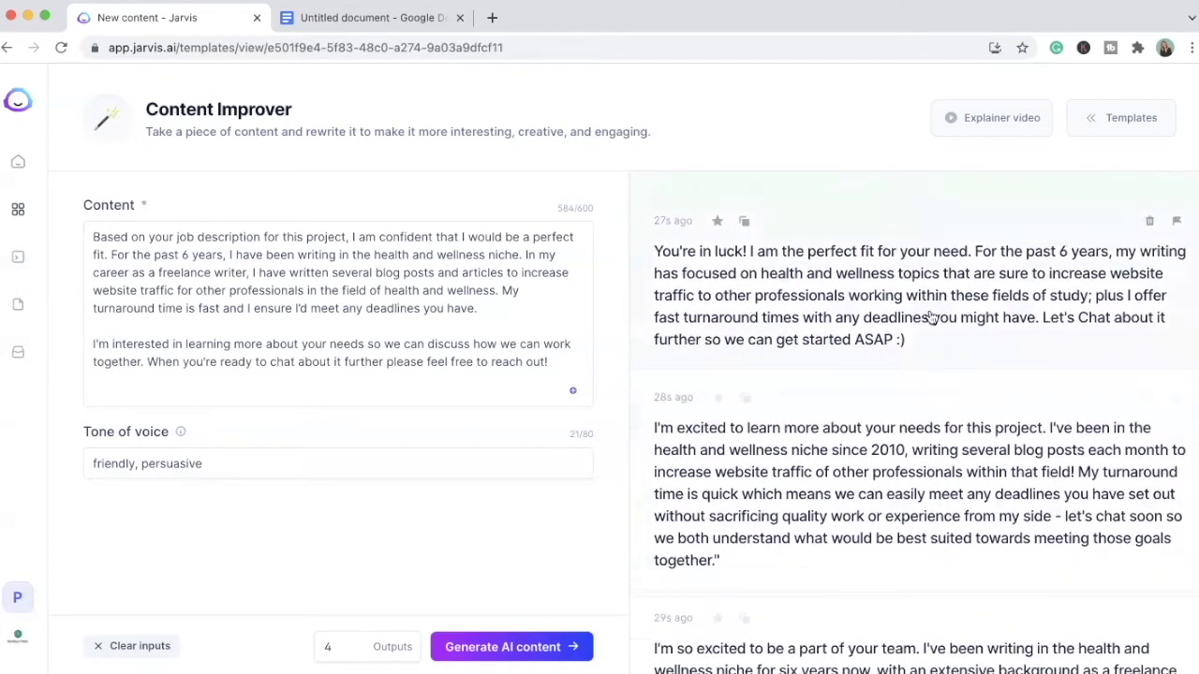
pyautogui.click(931, 317)
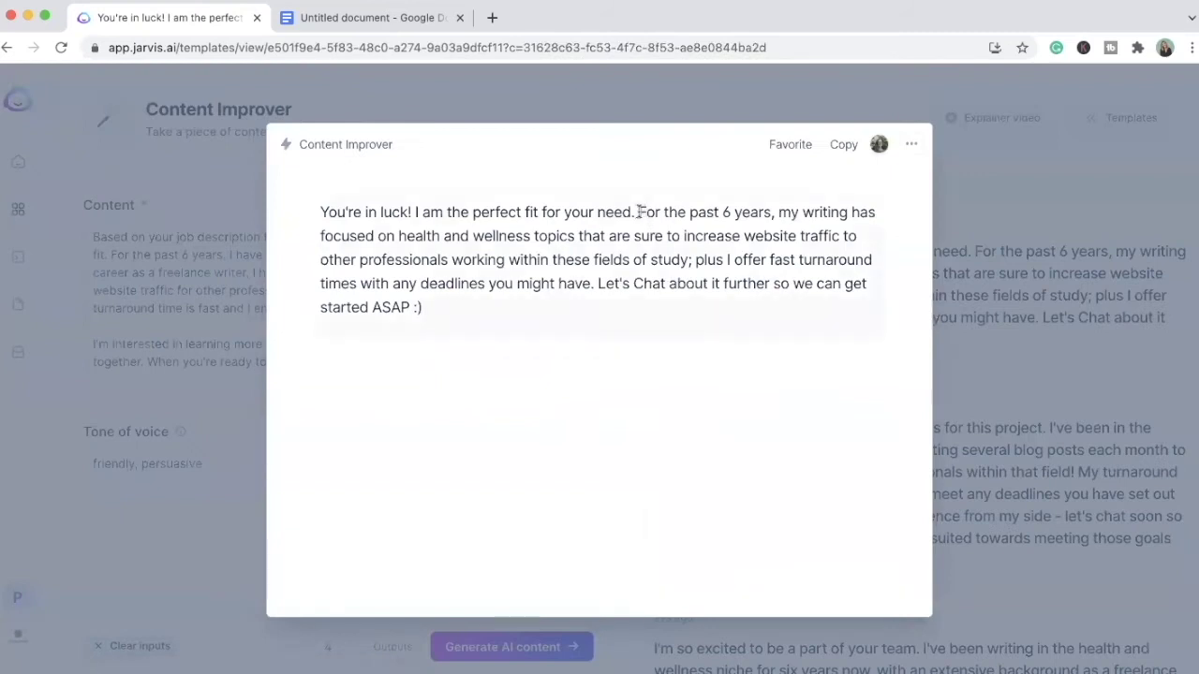
pyautogui.moveTo(638, 212)
pyautogui.mouseDown()
pyautogui.moveTo(629, 238)
pyautogui.moveTo(590, 261)
pyautogui.moveTo(673, 285)
pyautogui.moveTo(682, 267)
pyautogui.moveTo(635, 214)
pyautogui.mouseUp()
pyautogui.click(687, 265)
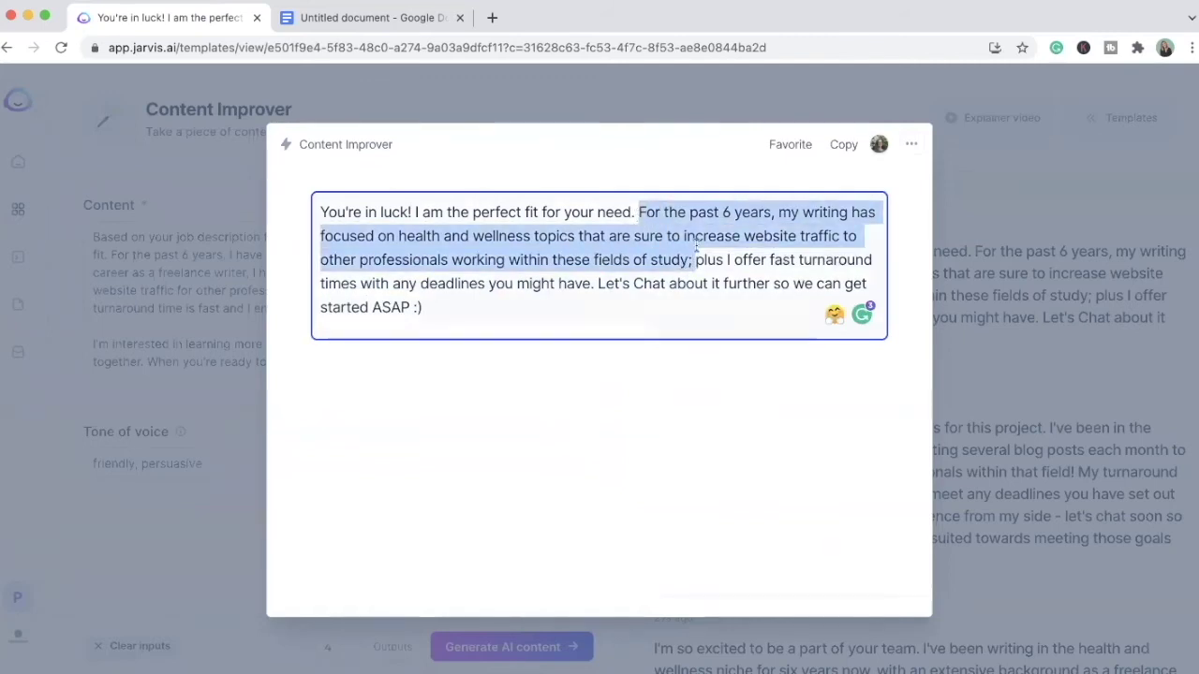
pyautogui.click(250, 255)
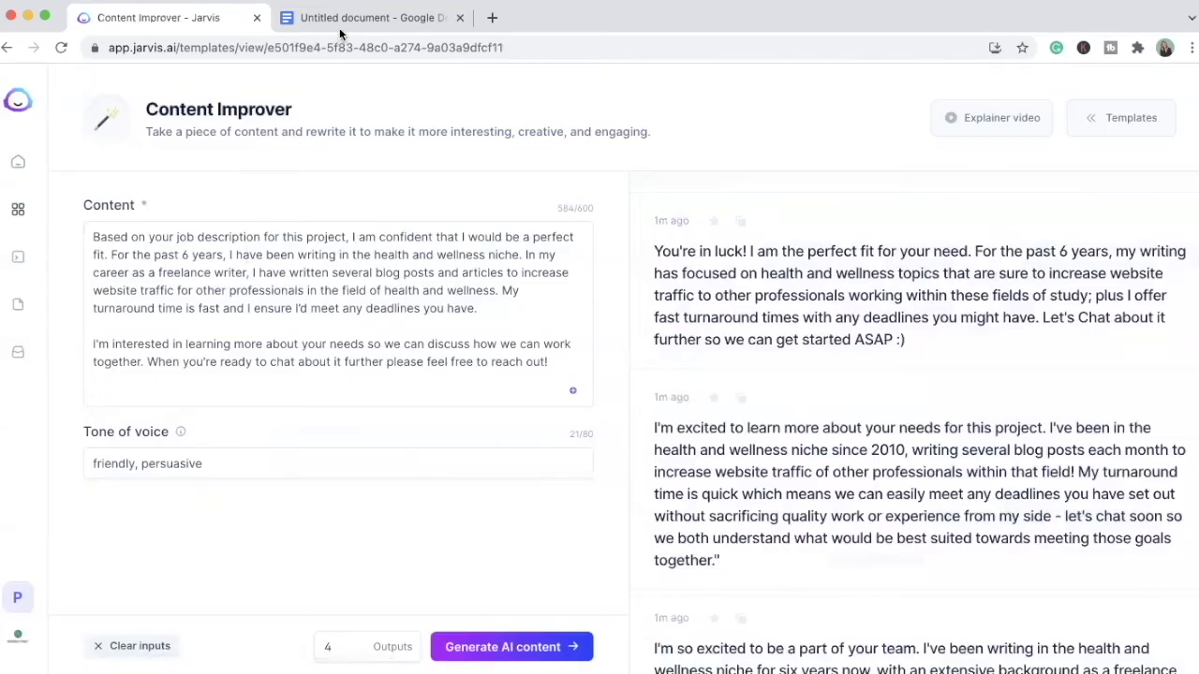
# Step: Select the proposal's closing paragraph ending 'Thanks again for considering me!' in Google Docs
pyautogui.click(340, 27)
pyautogui.click(395, 278)
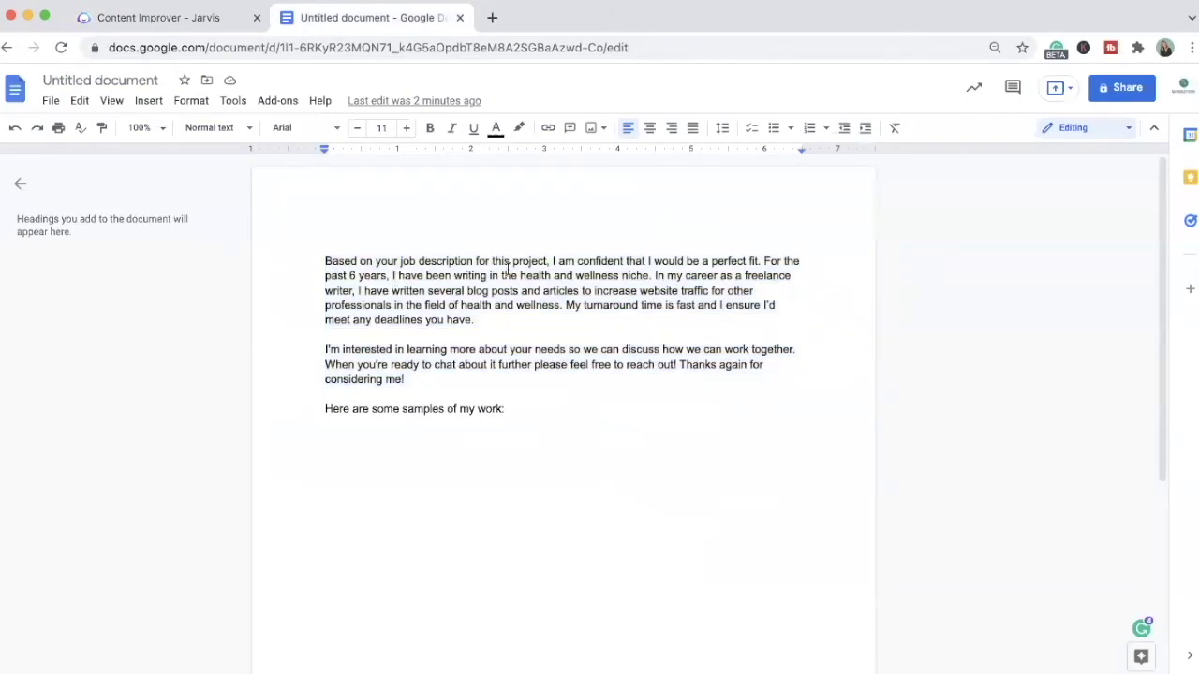
pyautogui.moveTo(749, 261); pyautogui.dragTo(648, 277)
pyautogui.click(593, 316)
pyautogui.click(223, 28)
pyautogui.scroll(-8, 848, 401)
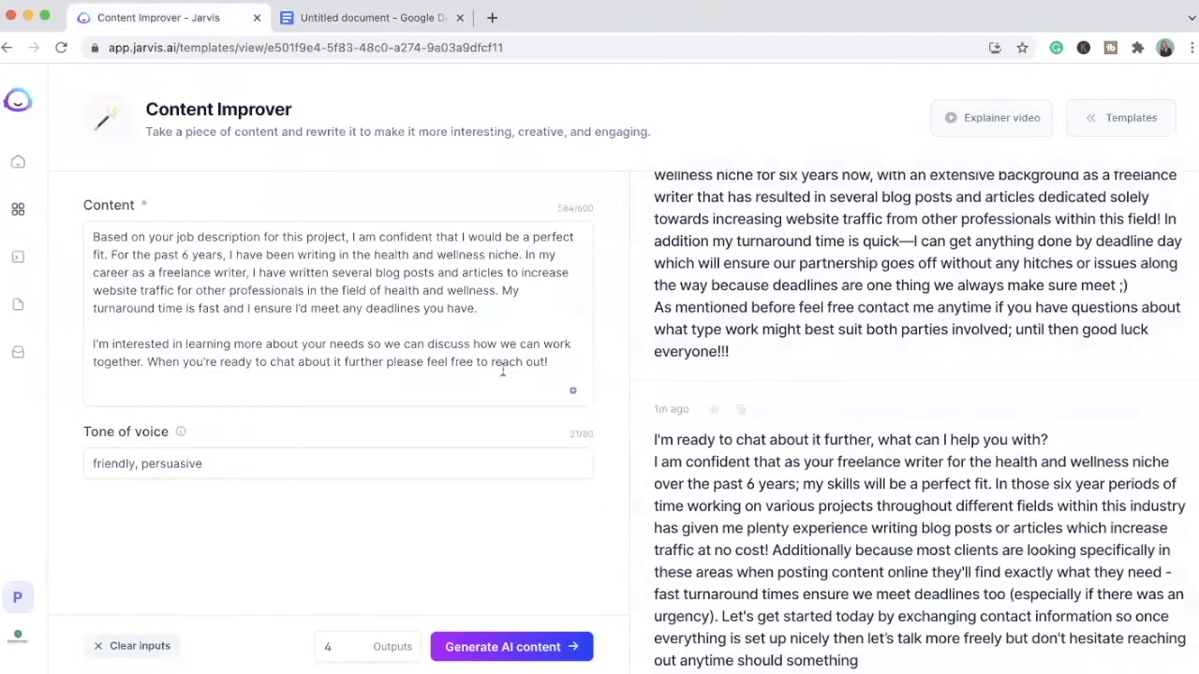
pyautogui.hotkey('ctrl', 'a')
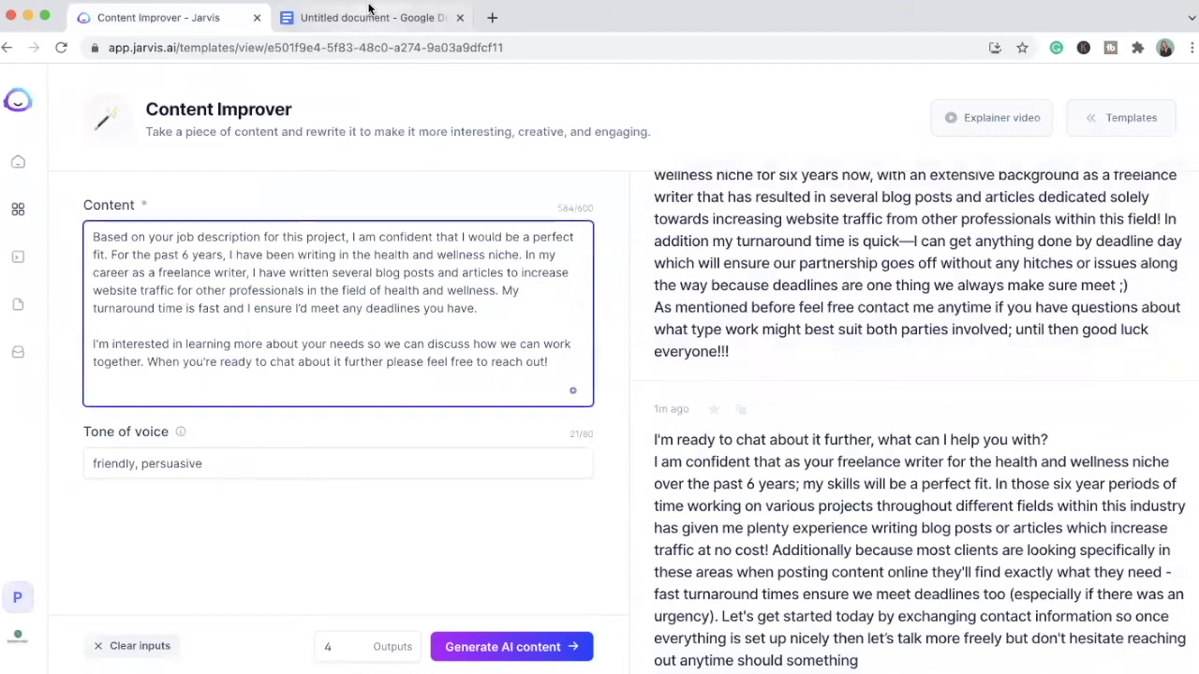
pyautogui.click(373, 17)
pyautogui.moveTo(412, 379); pyautogui.dragTo(322, 352)
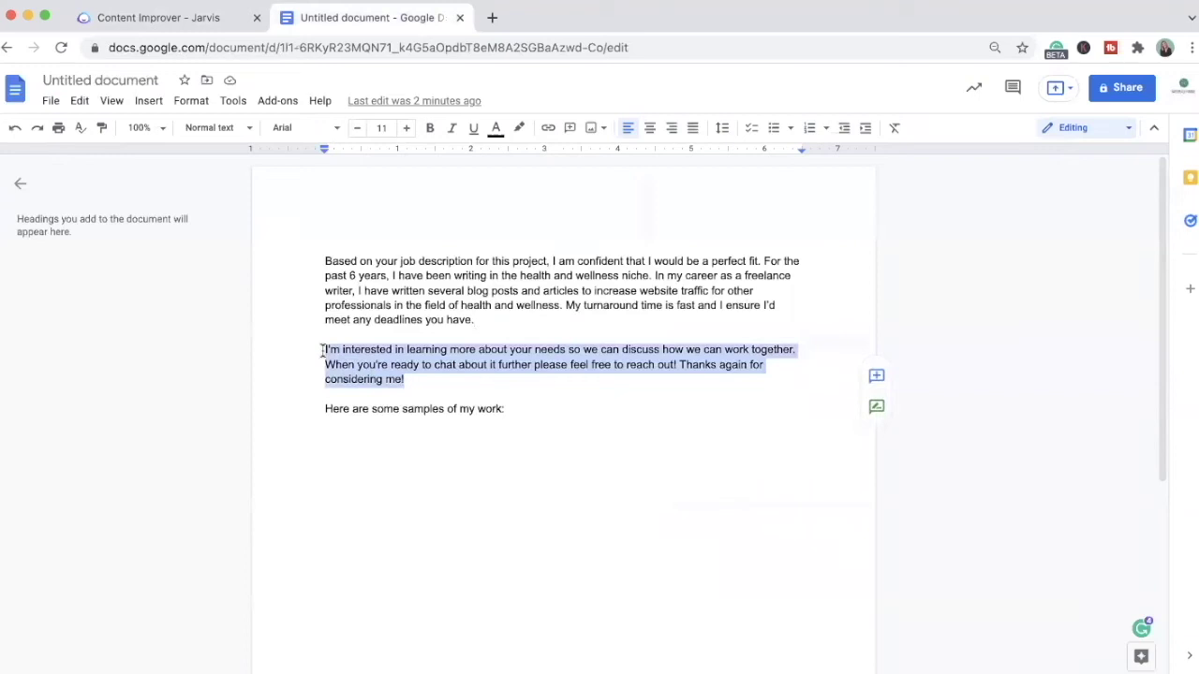
# Step: Replace the Content Improver input with the closing paragraph and generate rewrites
pyautogui.click(209, 18)
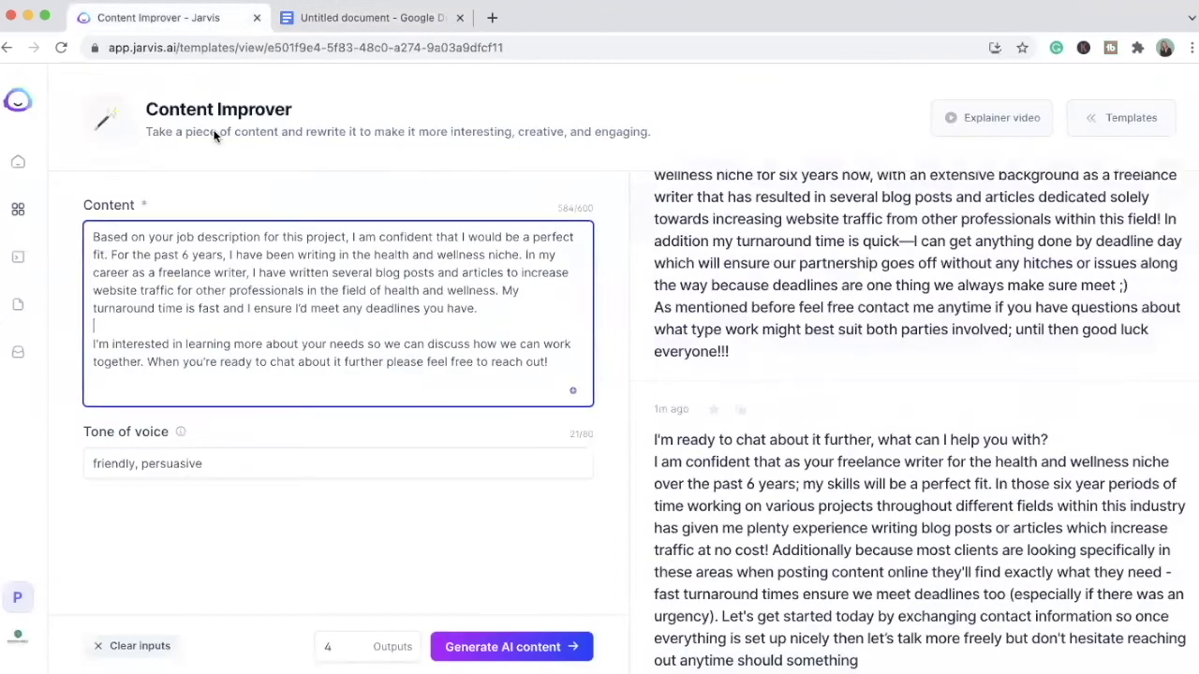
pyautogui.moveTo(549, 366); pyautogui.dragTo(85, 230)
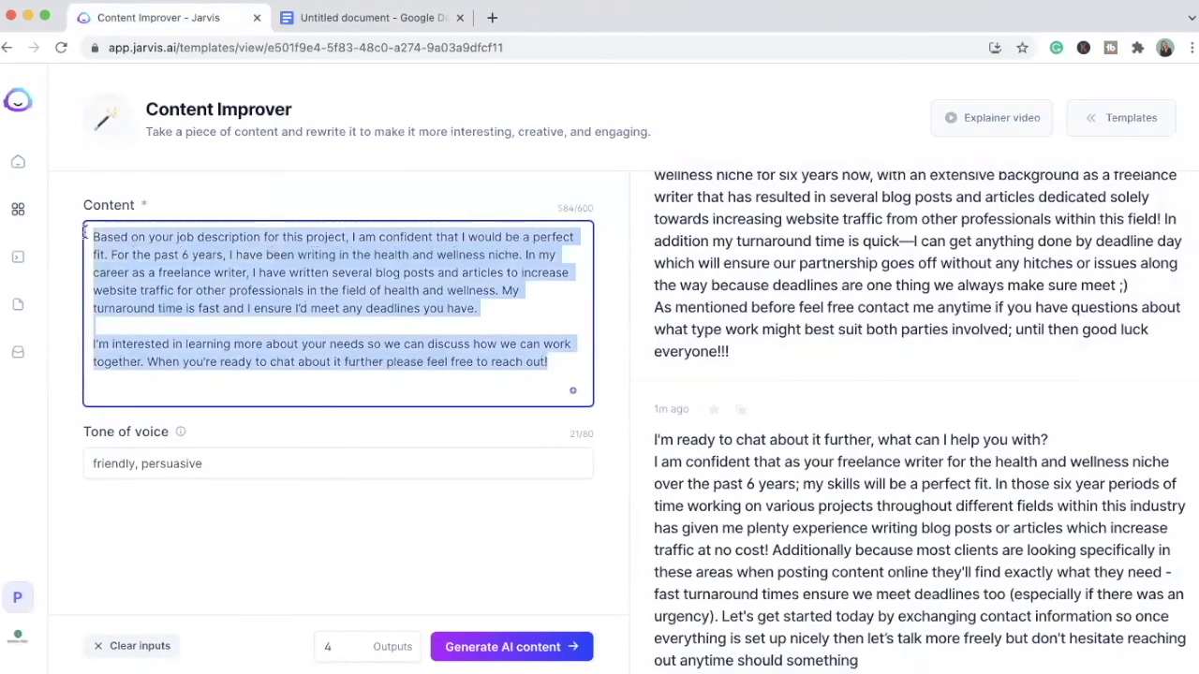
pyautogui.press('super+v')
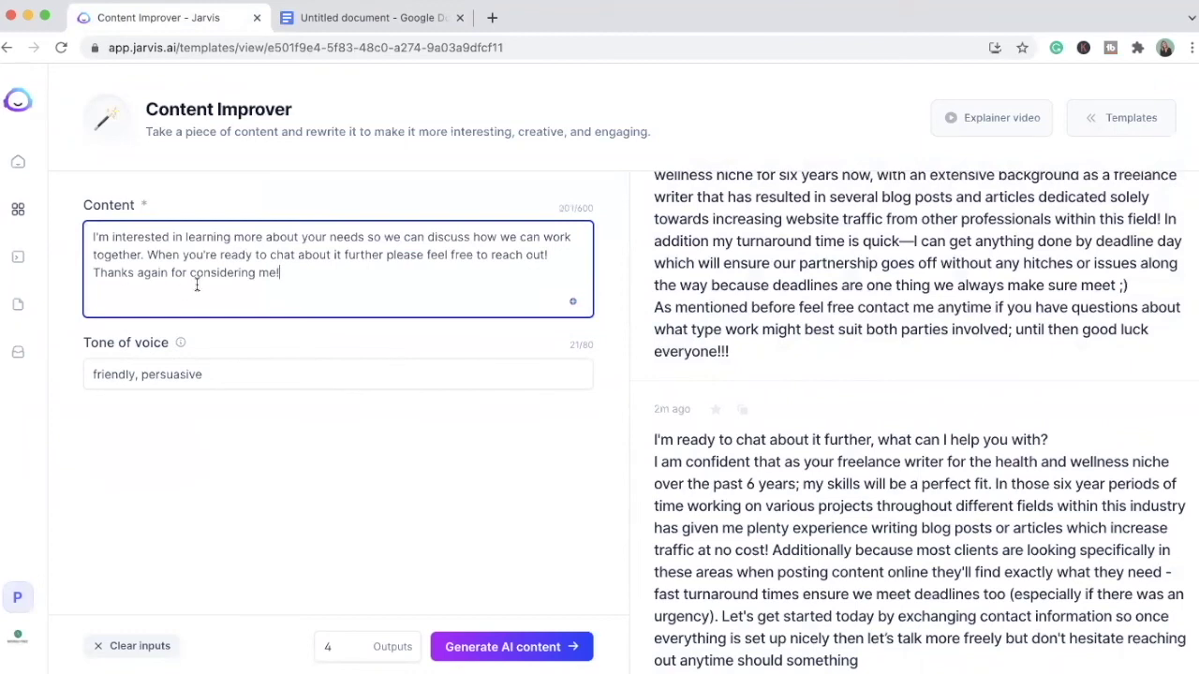
pyautogui.click(506, 646)
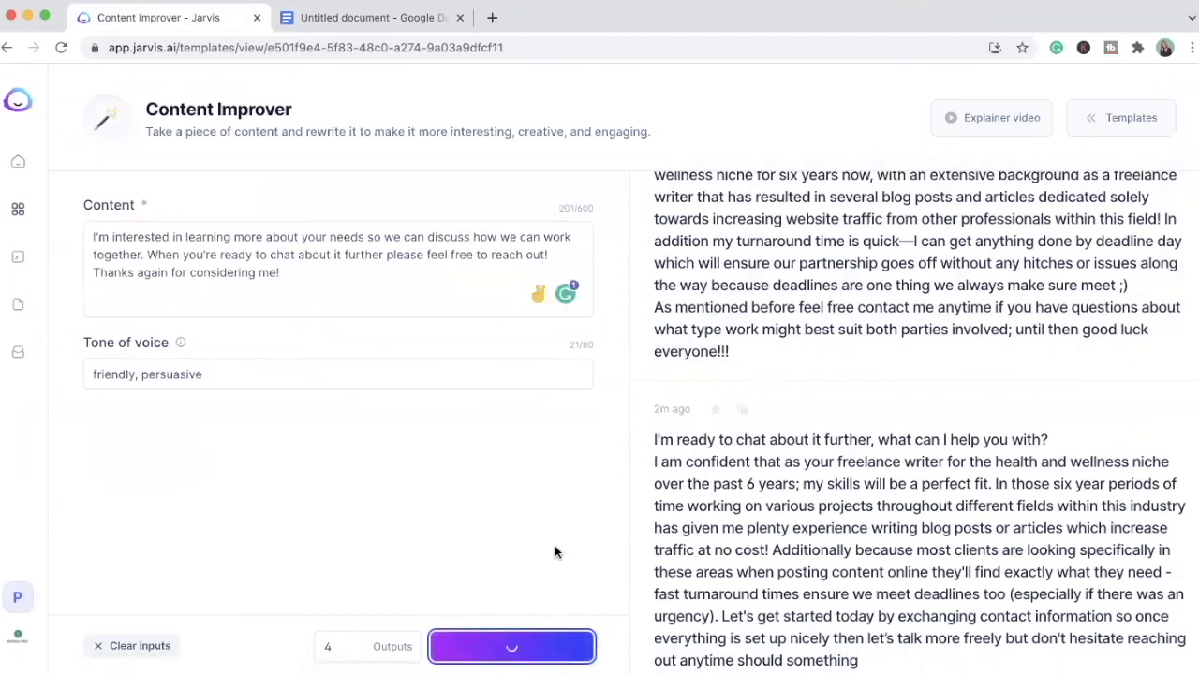
# Step: Review the four new rewrites, expanding the 'I came across your listing' version
pyautogui.scroll(10, 781, 353)
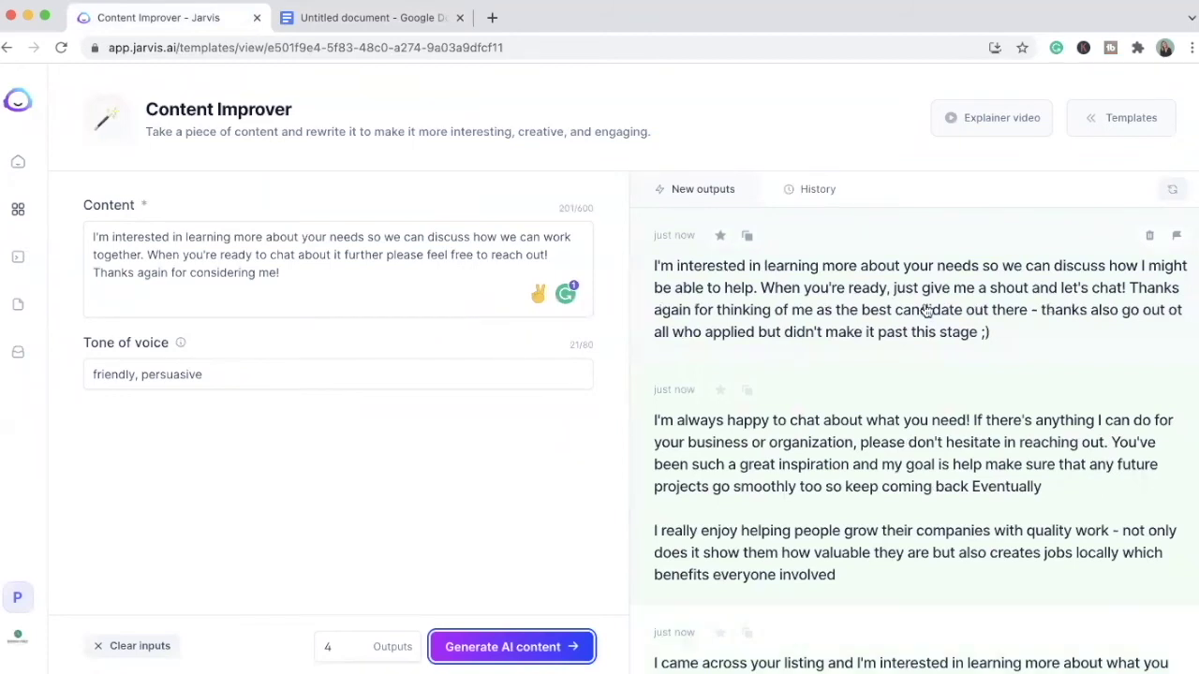
pyautogui.scroll(-1, 847, 309)
pyautogui.scroll(-3, 956, 309)
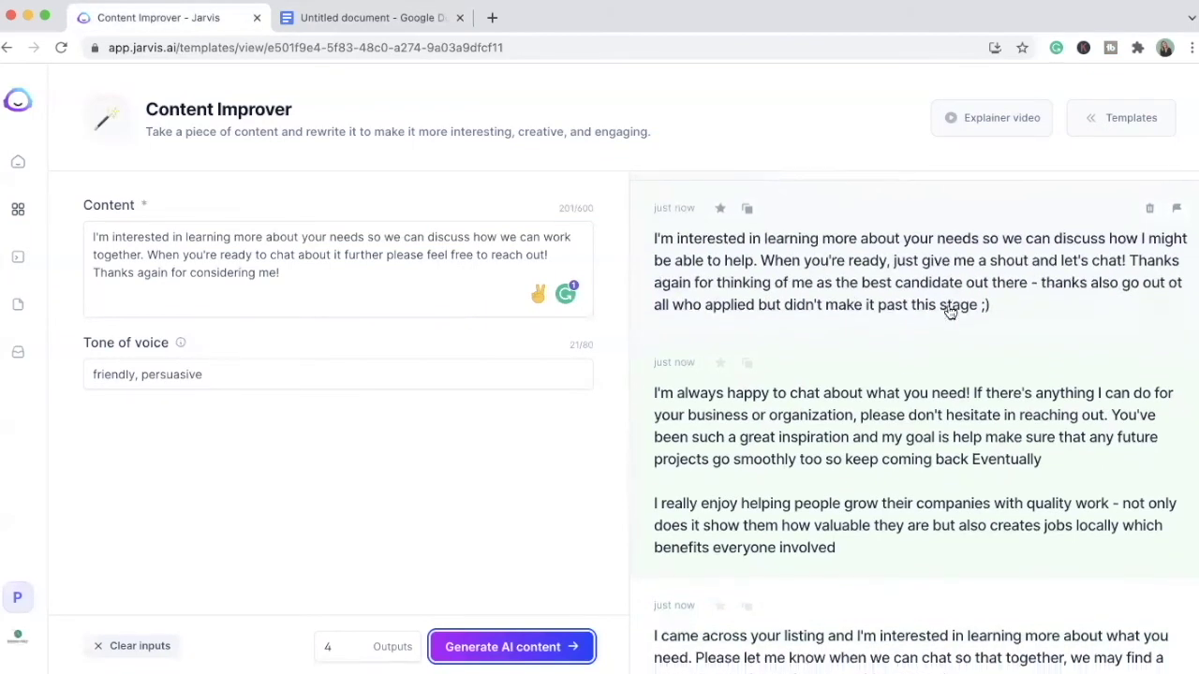
pyautogui.scroll(-2, 901, 316)
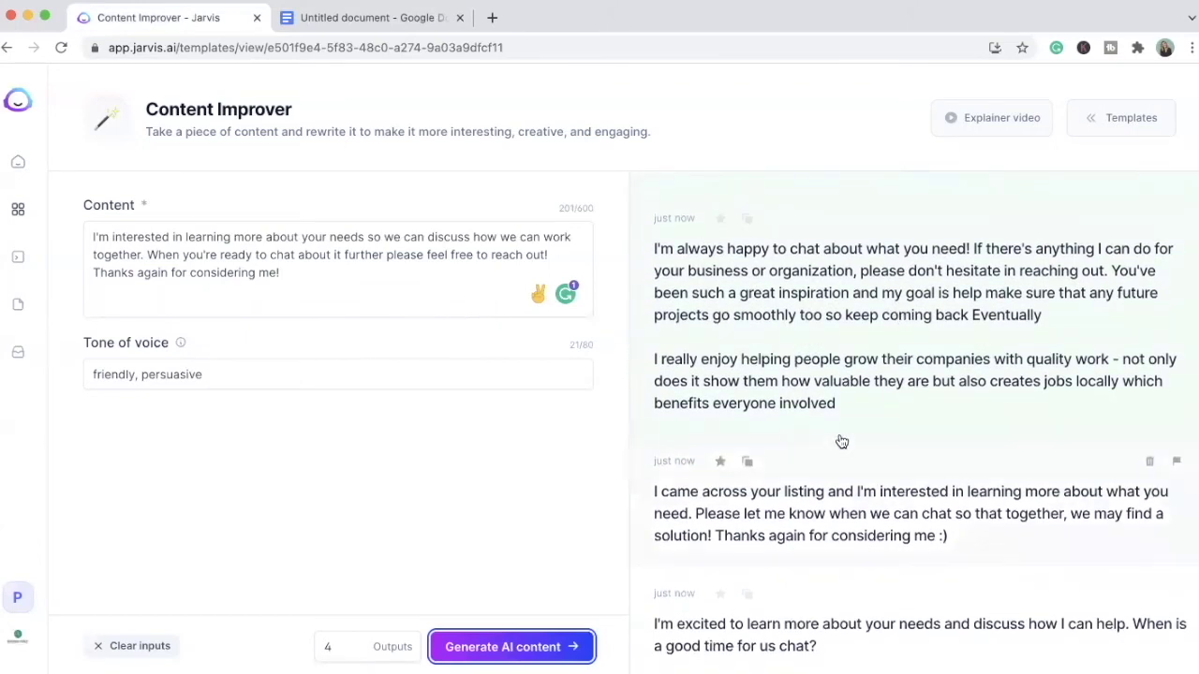
pyautogui.scroll(-3, 842, 441)
pyautogui.scroll(-1, 842, 442)
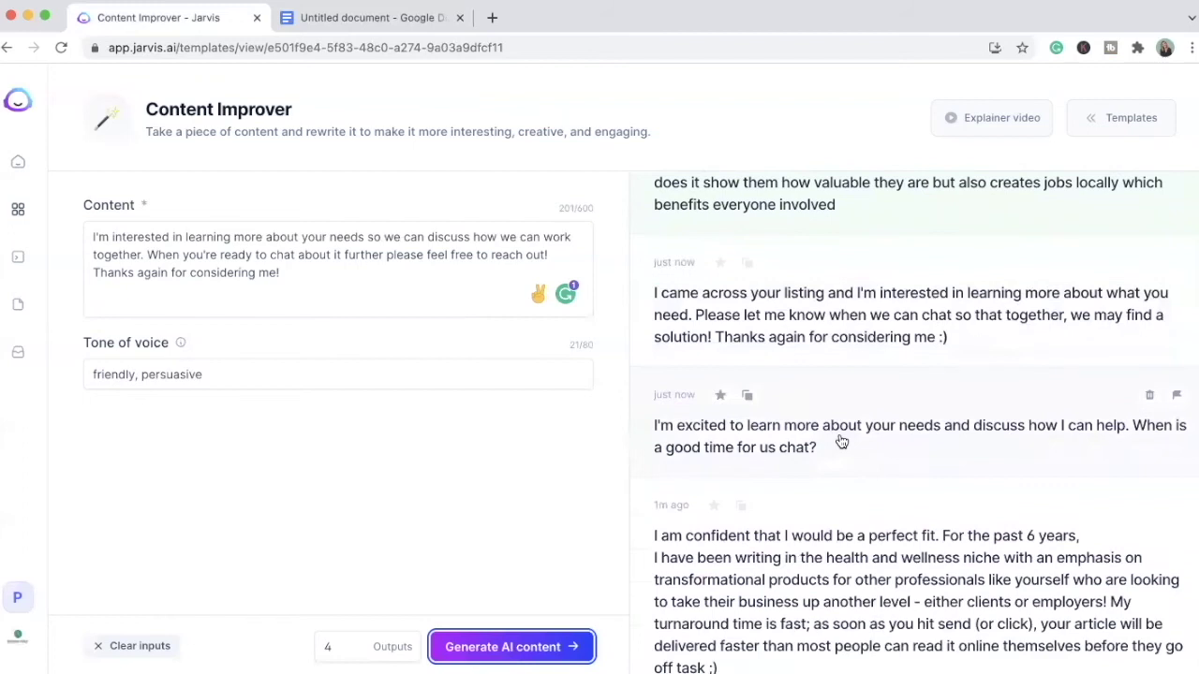
pyautogui.click(877, 330)
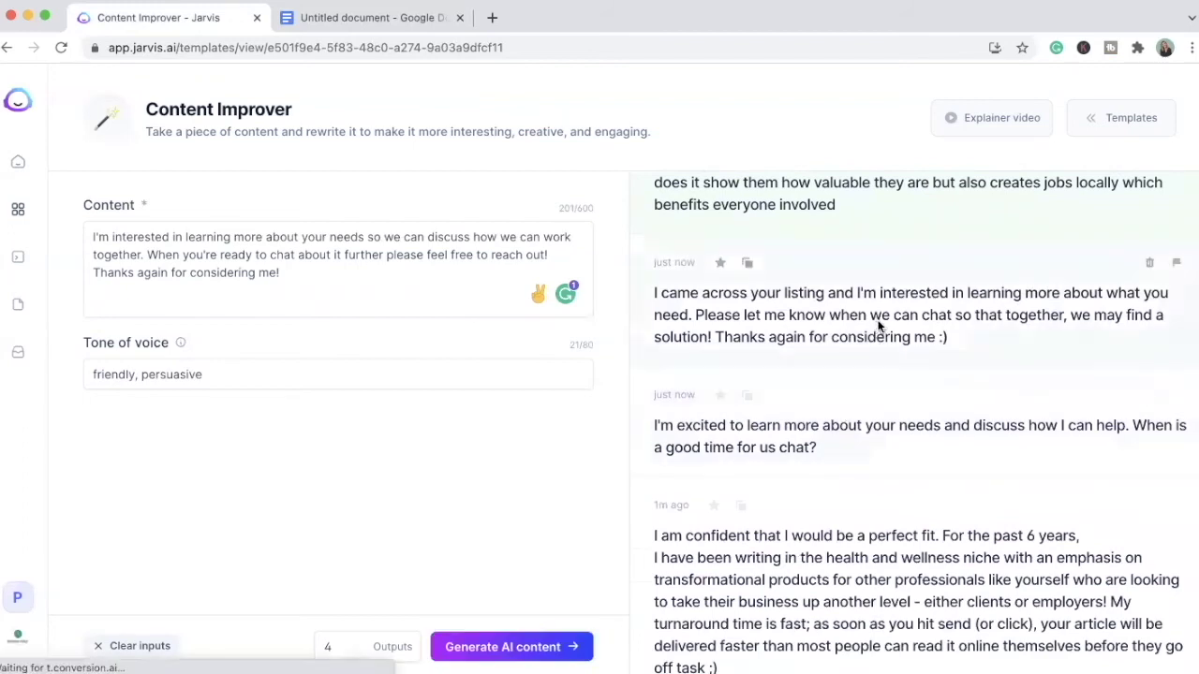
pyautogui.click(937, 281)
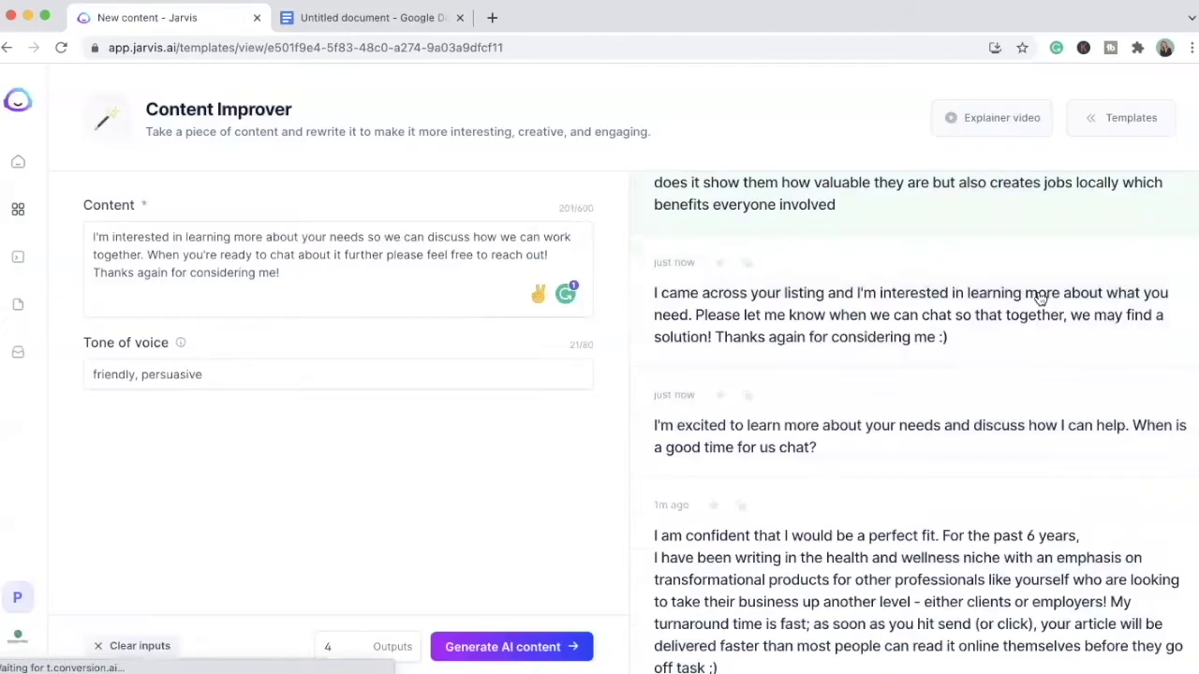
pyautogui.scroll(-3, 944, 382)
pyautogui.scroll(-7, 944, 382)
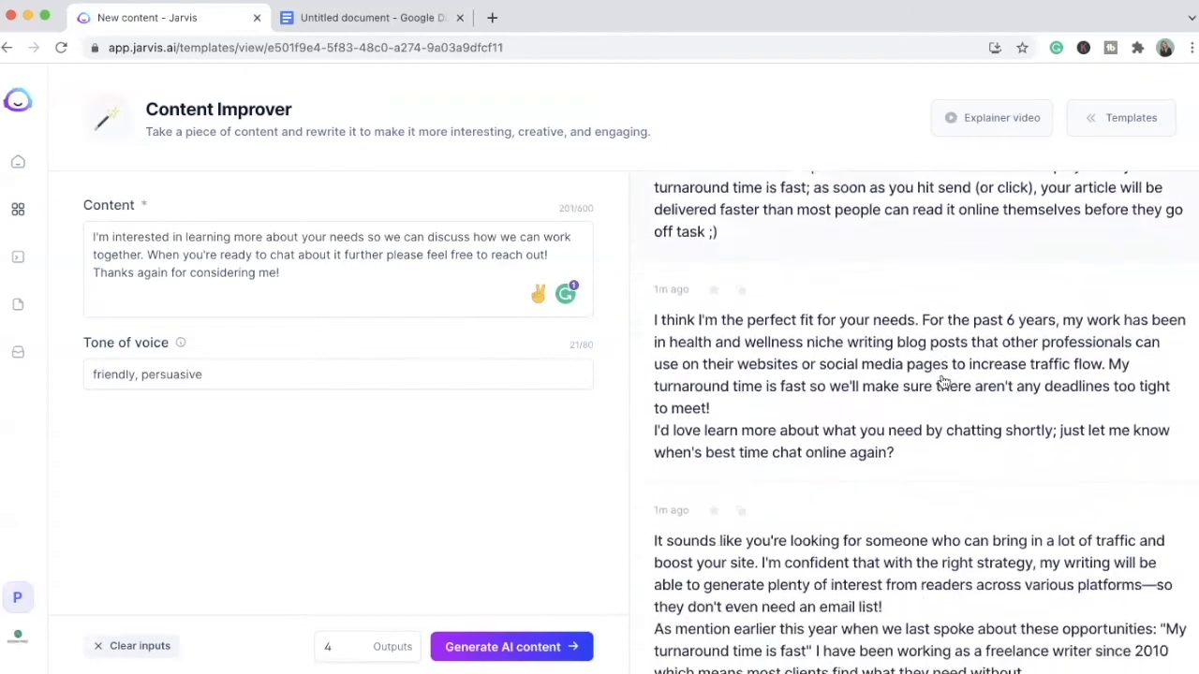
# Step: Raise the AIDA outputs to 5 and check the freelance-writing product description
pyautogui.scroll(-8, 944, 382)
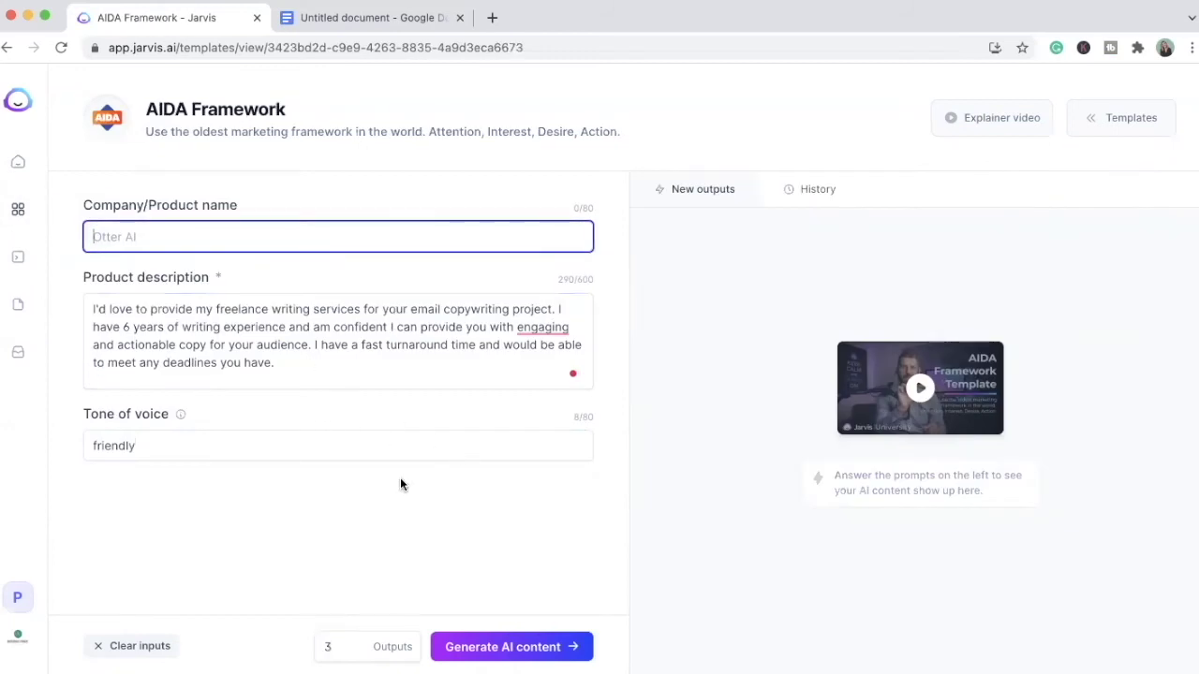
pyautogui.click(356, 644)
pyautogui.moveTo(294, 373); pyautogui.dragTo(93, 309)
pyautogui.click(540, 320)
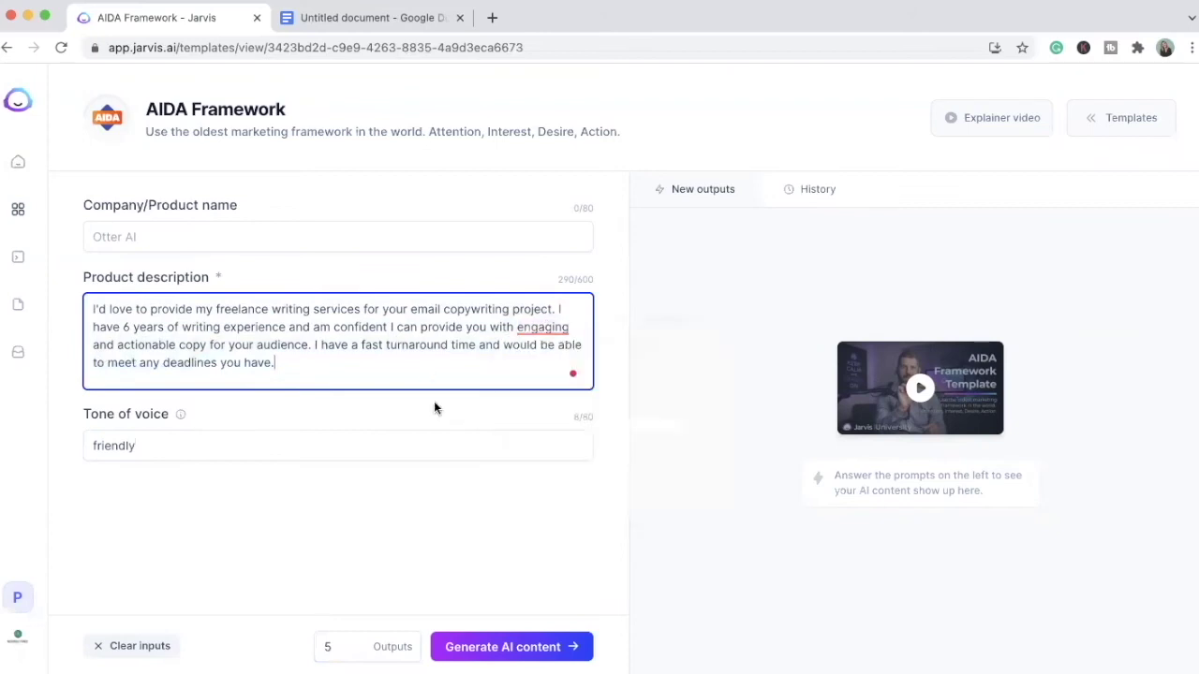
pyautogui.click(514, 635)
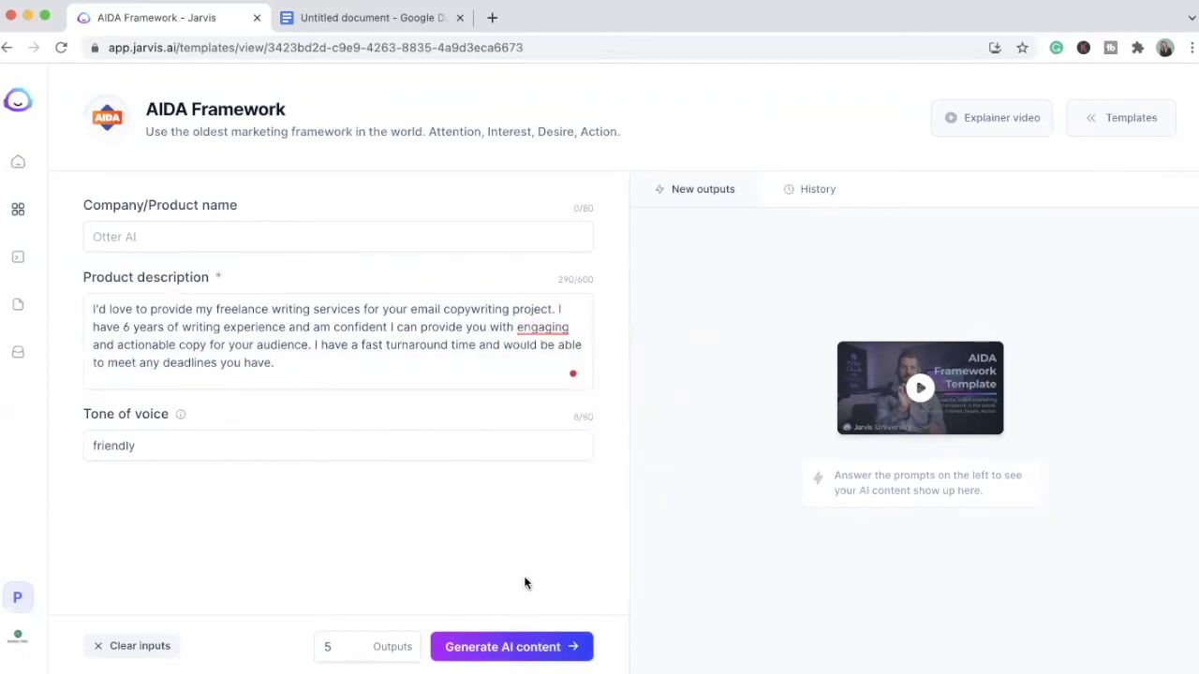
# Step: Generate the AIDA pitches and inspect the second output's Attention line
pyautogui.click(527, 646)
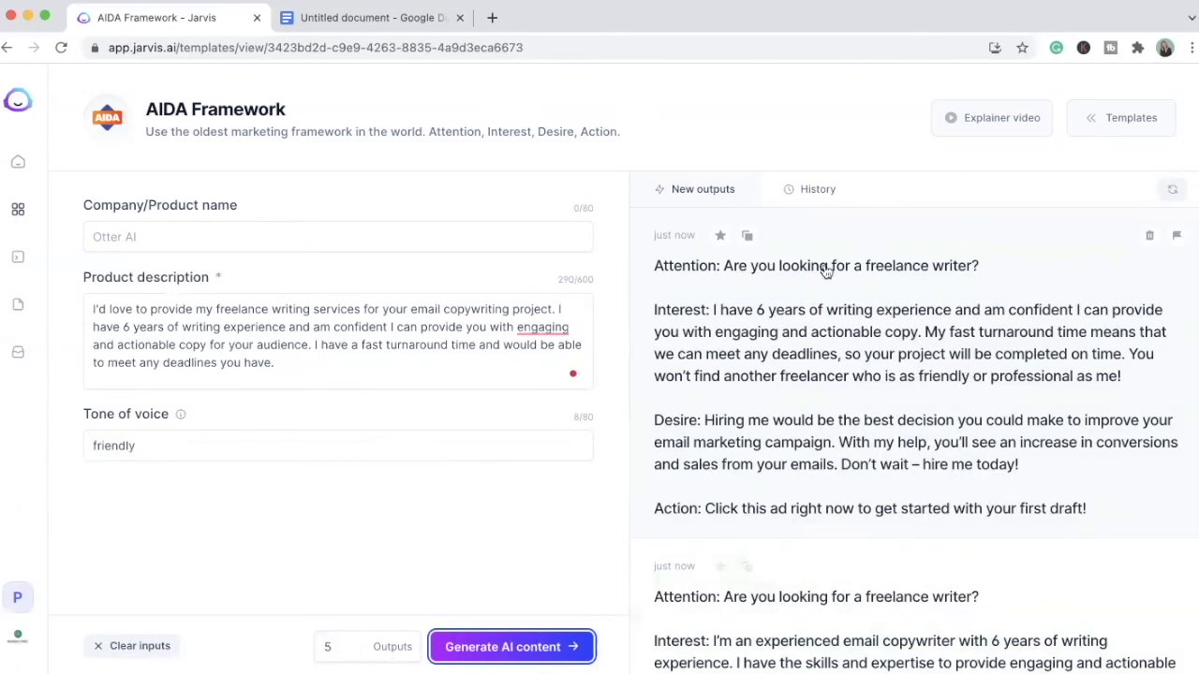
pyautogui.scroll(-1, 735, 281)
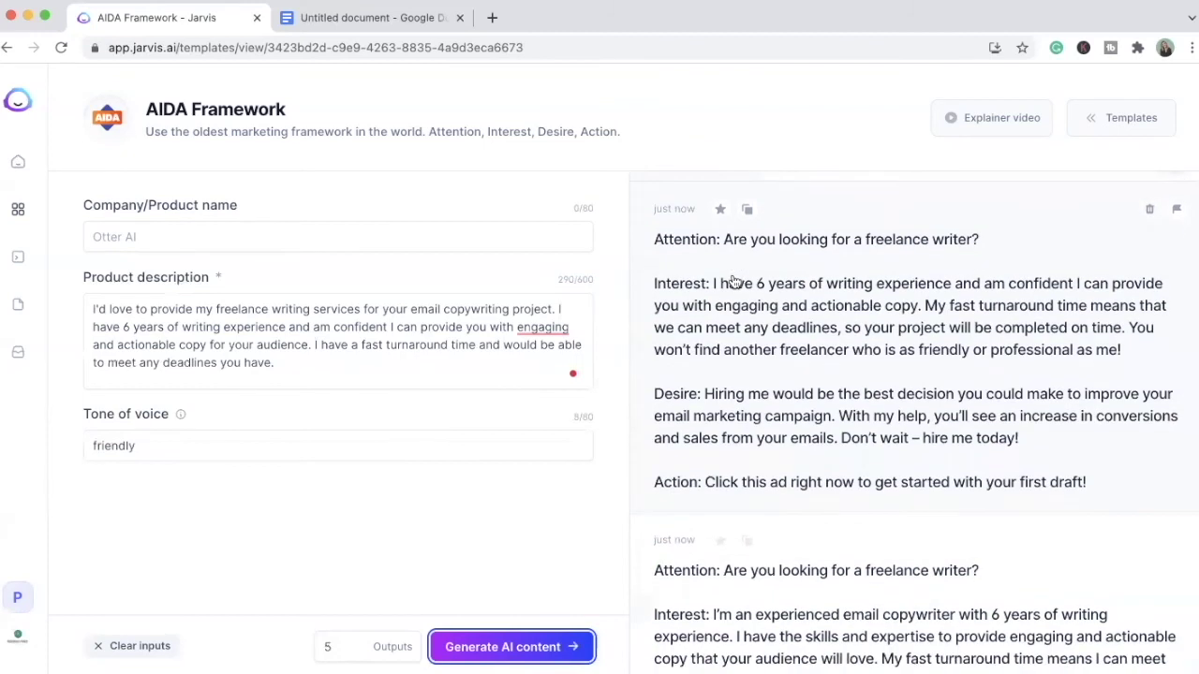
pyautogui.scroll(-5, 736, 281)
pyautogui.click(745, 424)
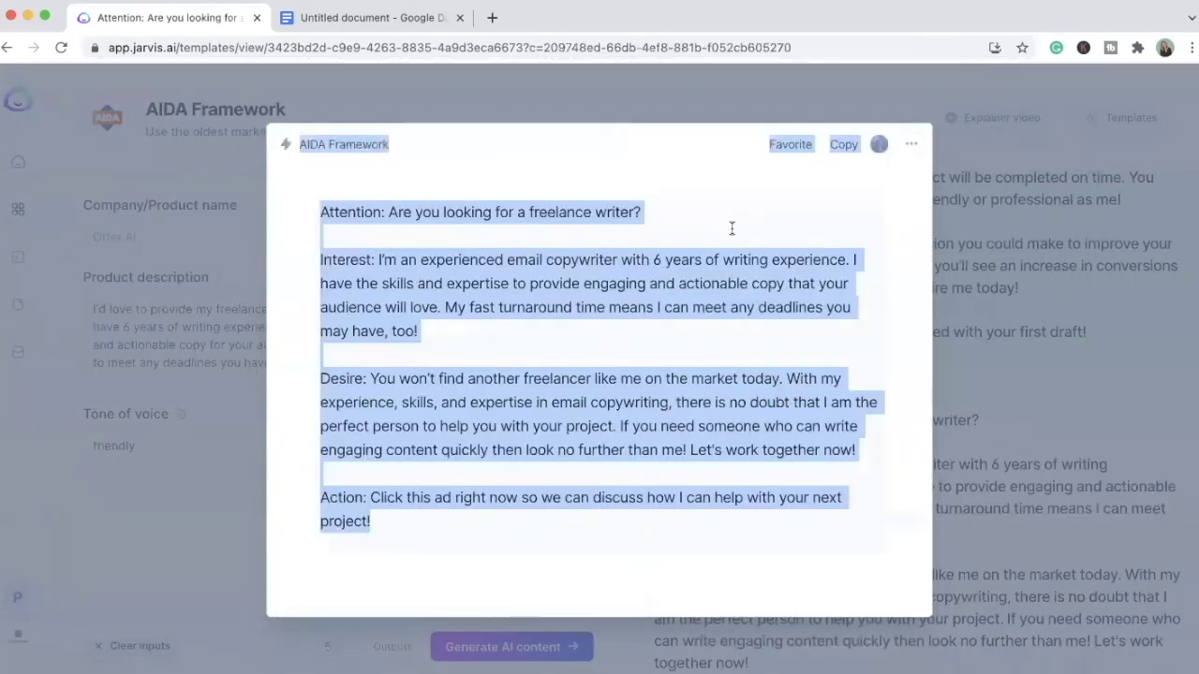
pyautogui.click(721, 218)
pyautogui.tripleClick(683, 214)
pyautogui.click(781, 209)
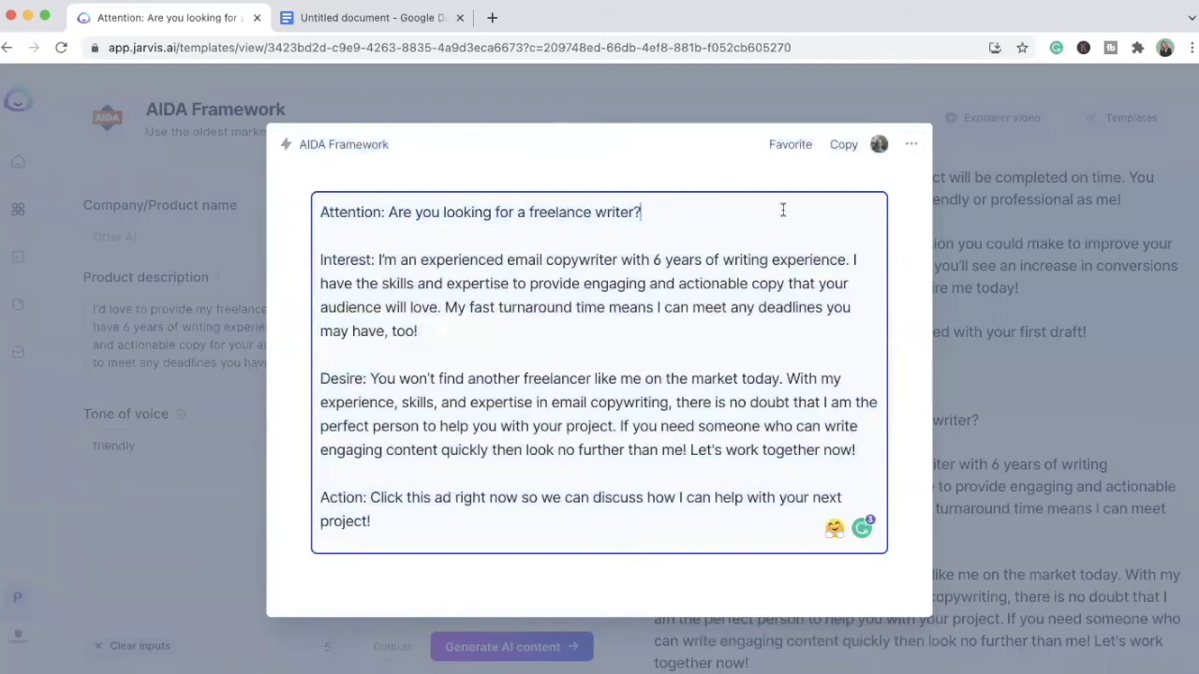
pyautogui.click(1049, 296)
# Step: Scroll through all five AIDA pitches, opening one more in full
pyautogui.scroll(-1, 703, 300)
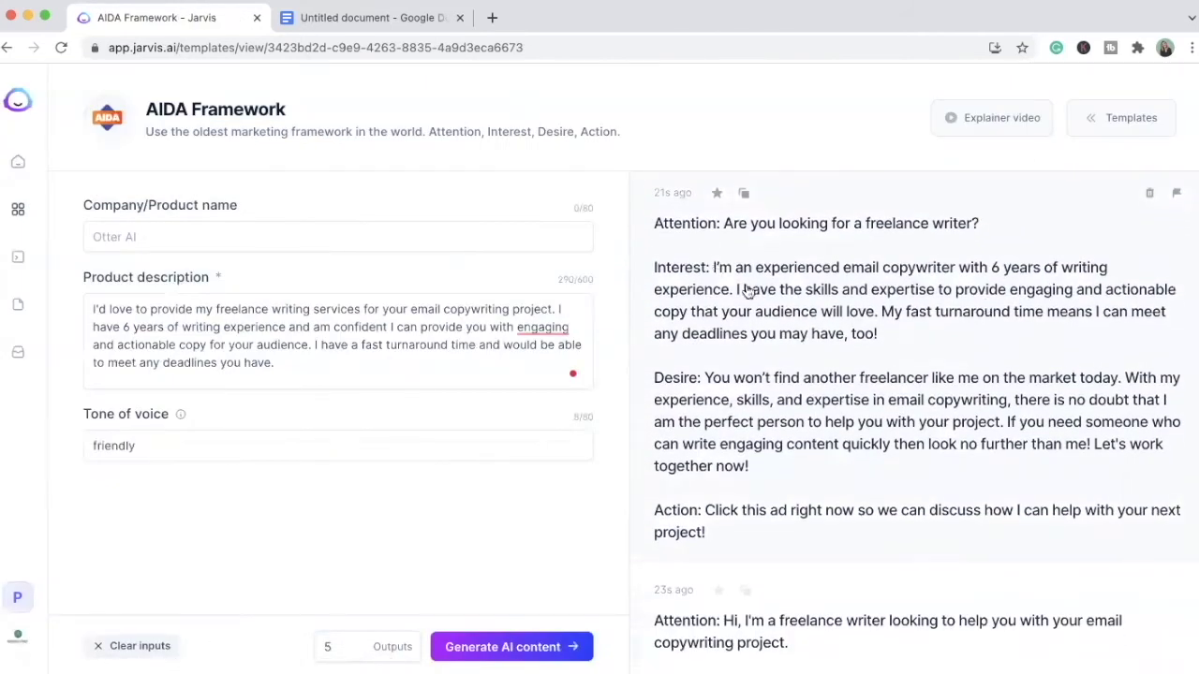
pyautogui.scroll(-2, 759, 445)
pyautogui.scroll(-1, 760, 444)
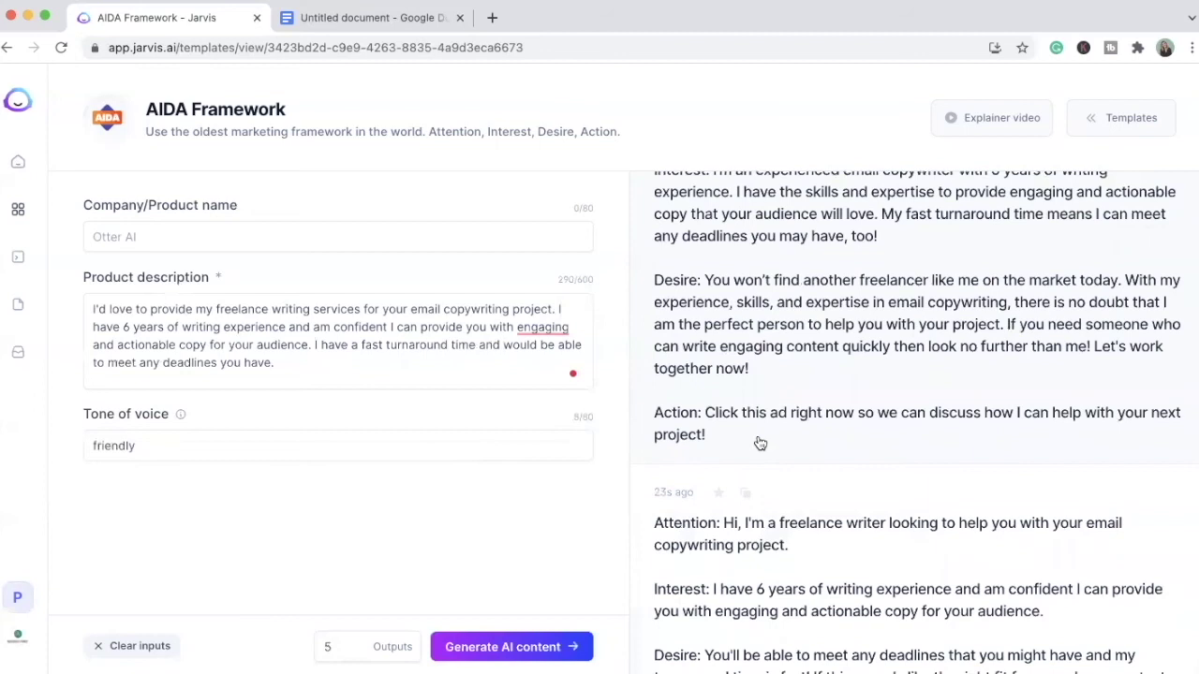
pyautogui.scroll(-4, 760, 444)
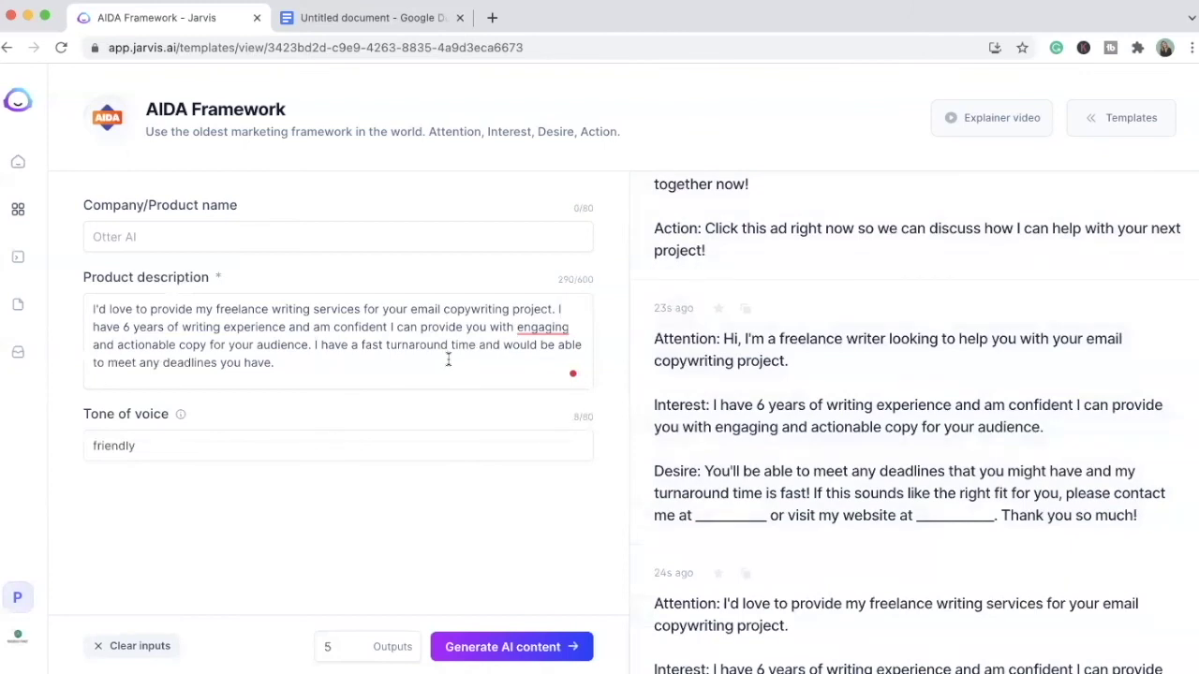
pyautogui.scroll(-3, 780, 398)
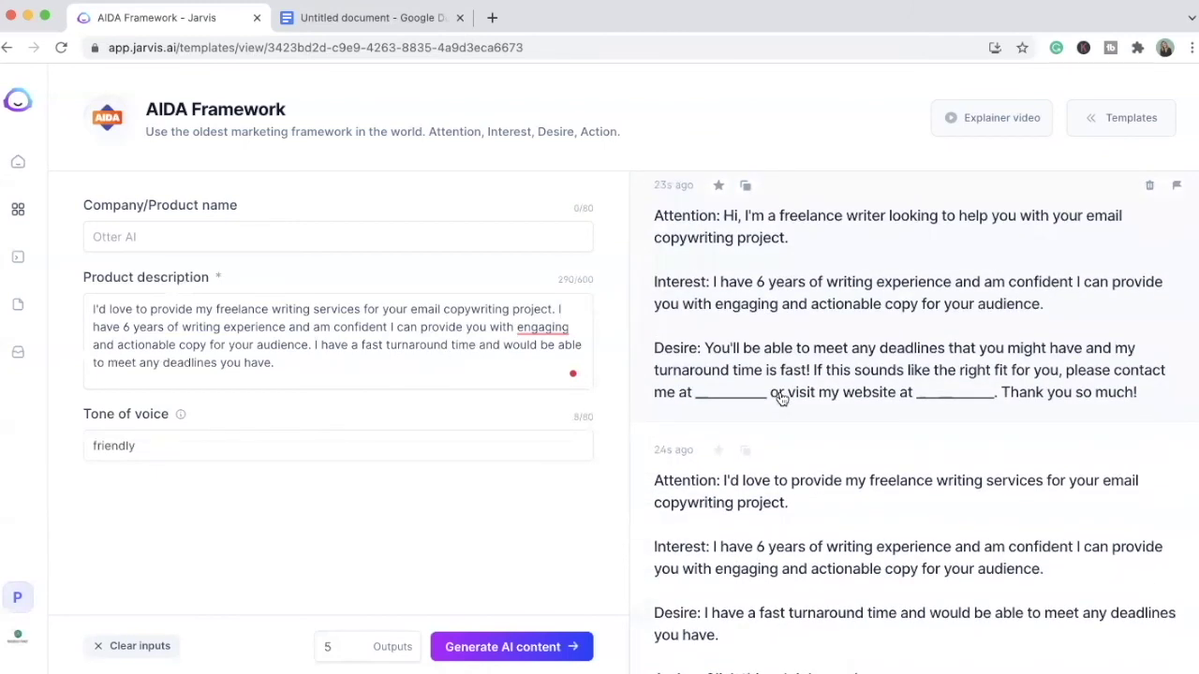
pyautogui.scroll(-3, 780, 398)
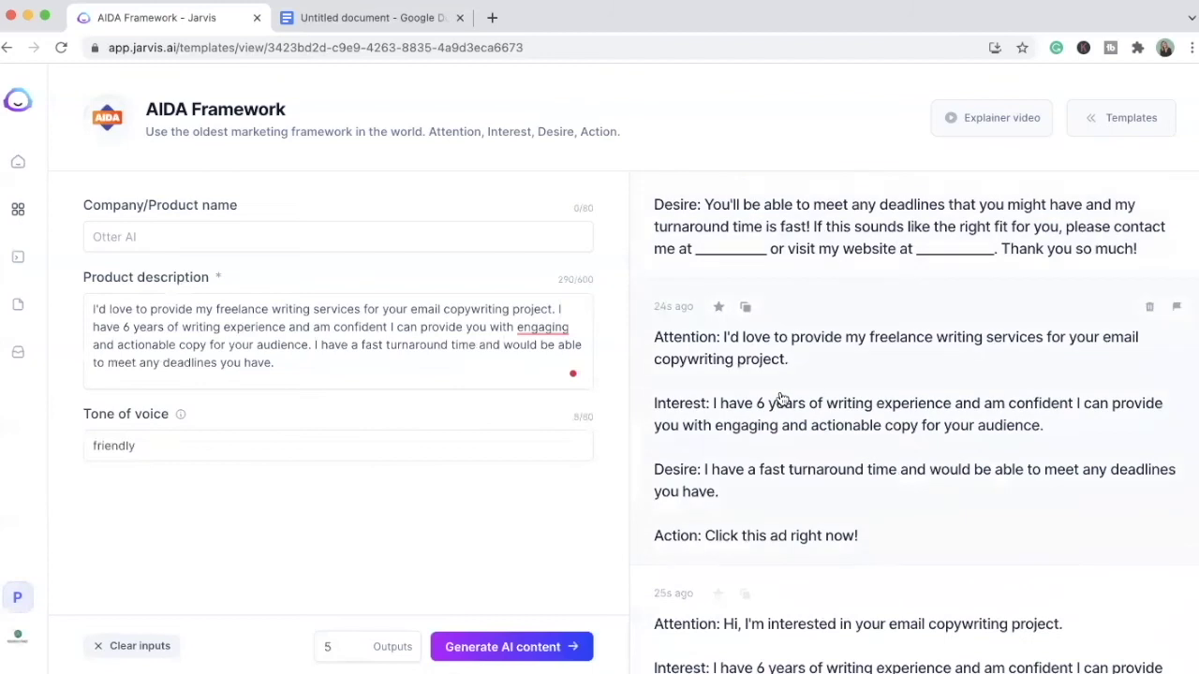
pyautogui.scroll(-6, 782, 398)
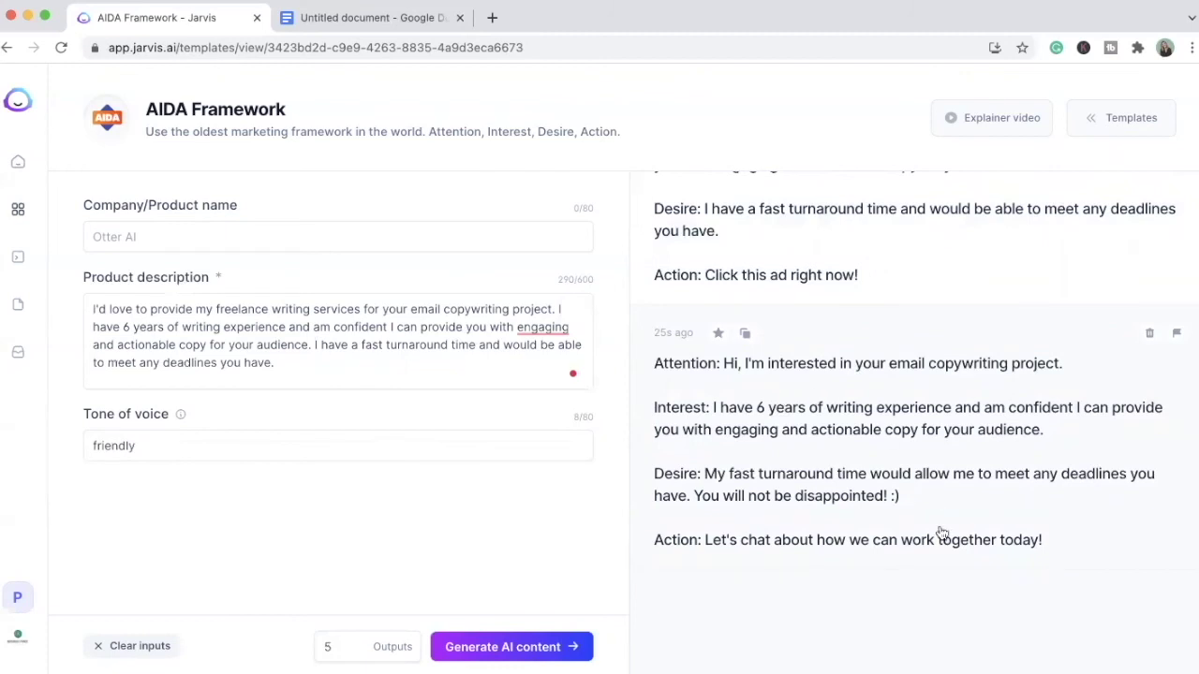
pyautogui.click(734, 538)
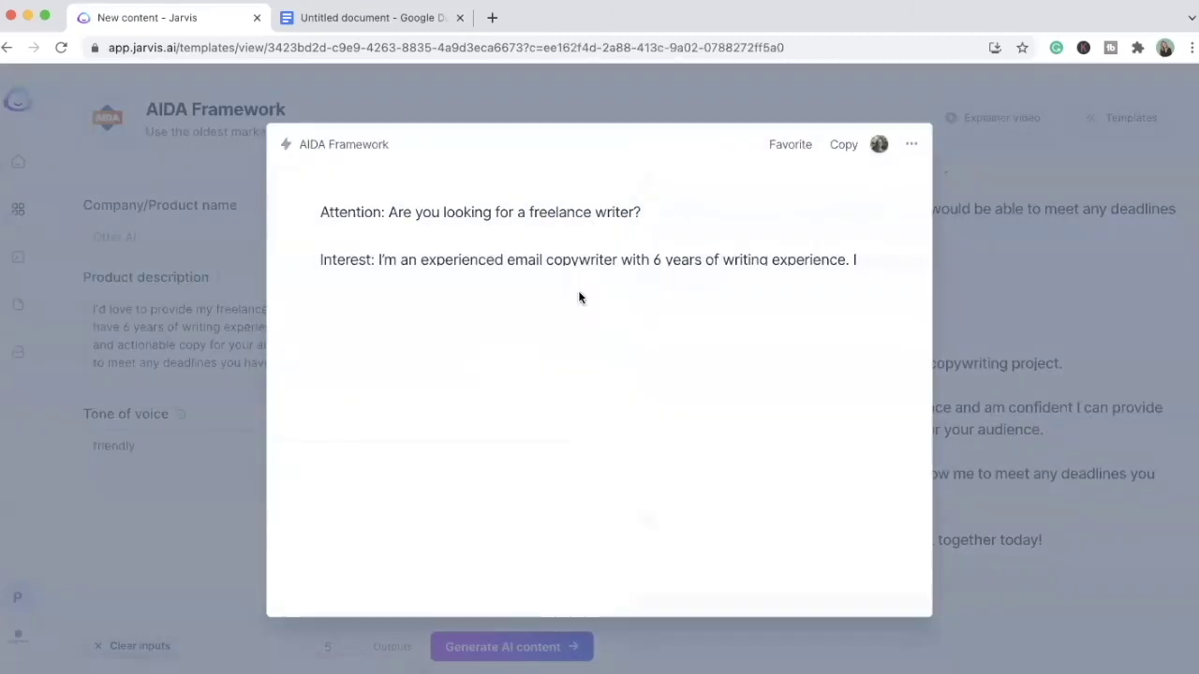
pyautogui.click(1047, 368)
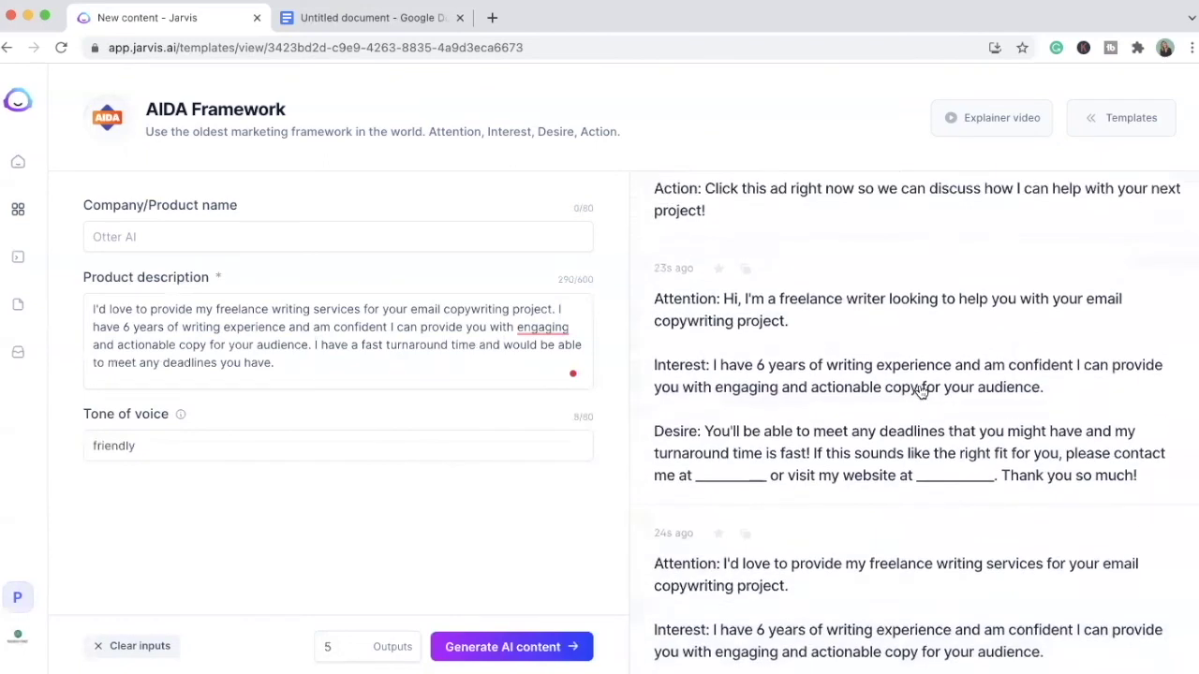
pyautogui.scroll(10, 922, 392)
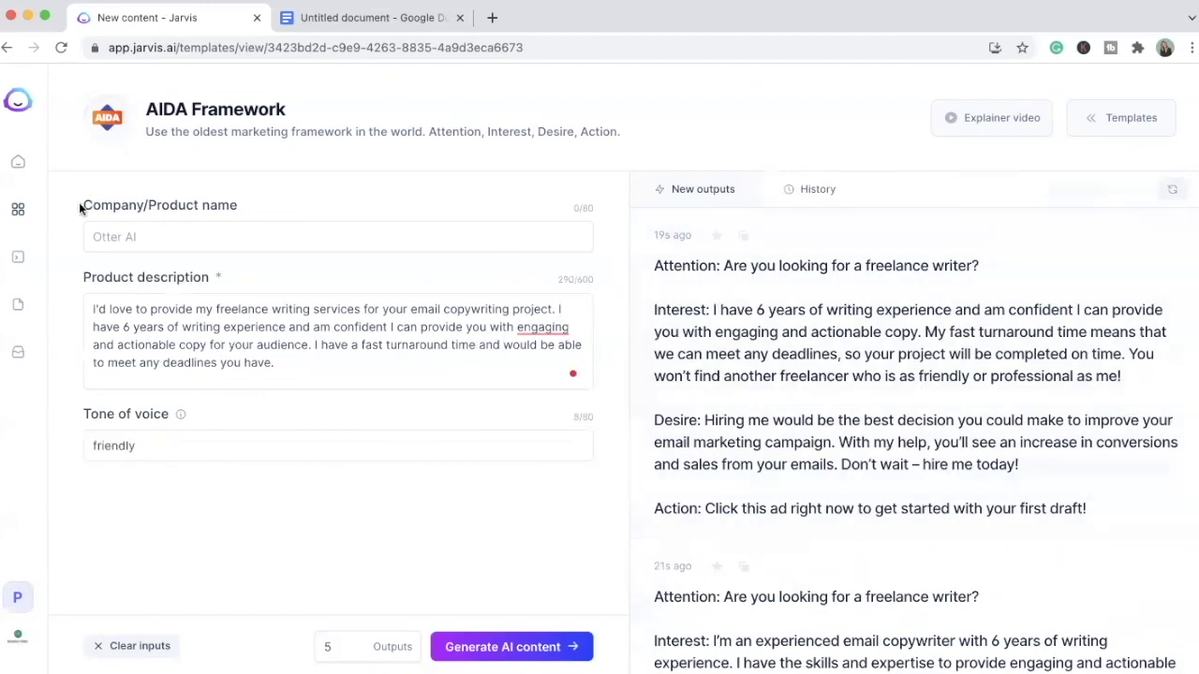
# Step: Return to the Jarvis Templates library via the sidebar
pyautogui.click(20, 210)
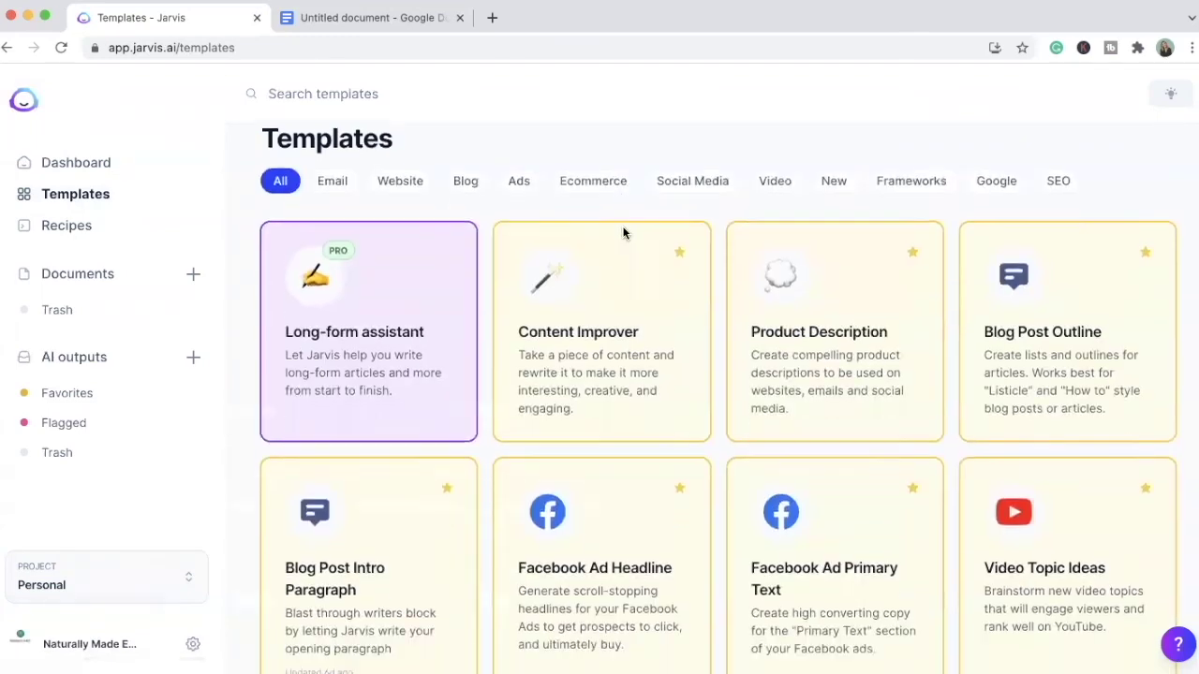